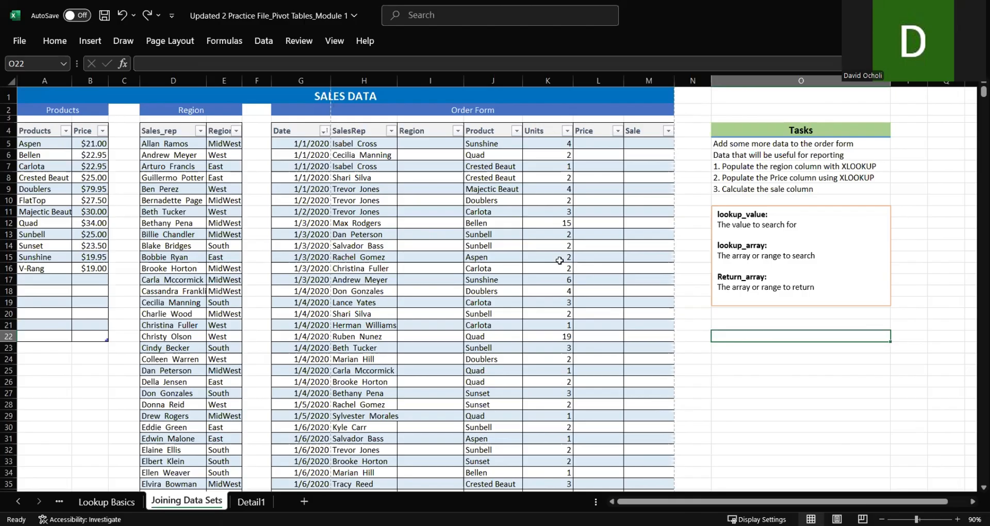
scroll(421, 234, "down", 7)
scroll(421, 233, "down", 3)
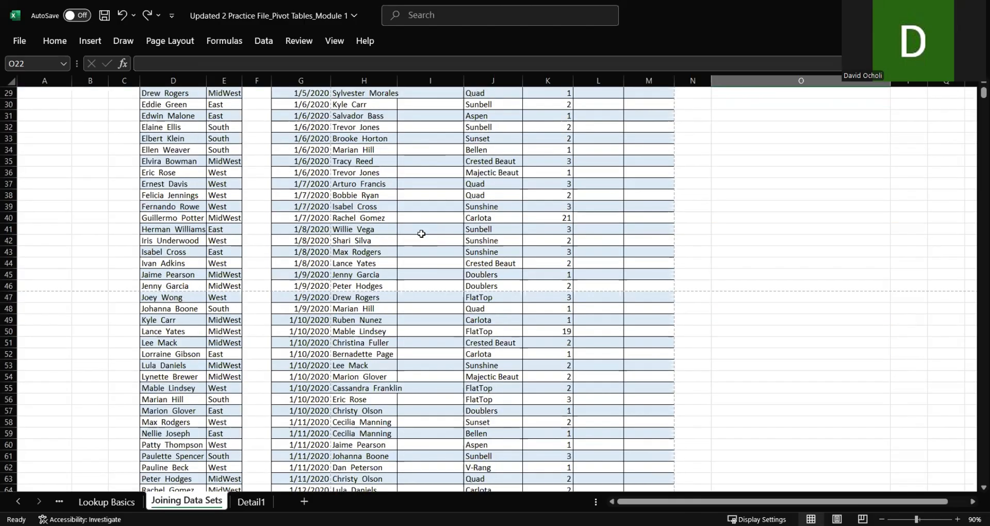
scroll(421, 234, "up", 10)
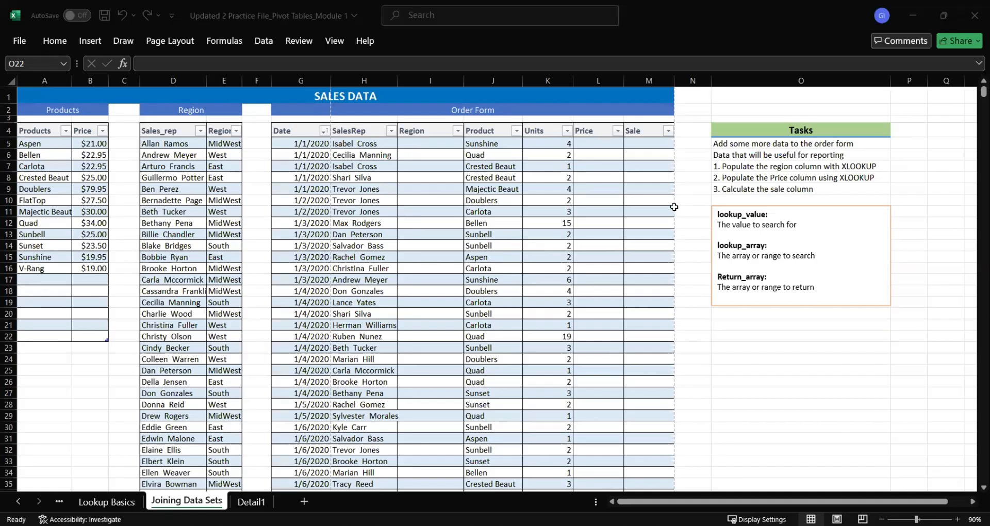
key("alt+Tab")
scroll(625, 221, "down", 5)
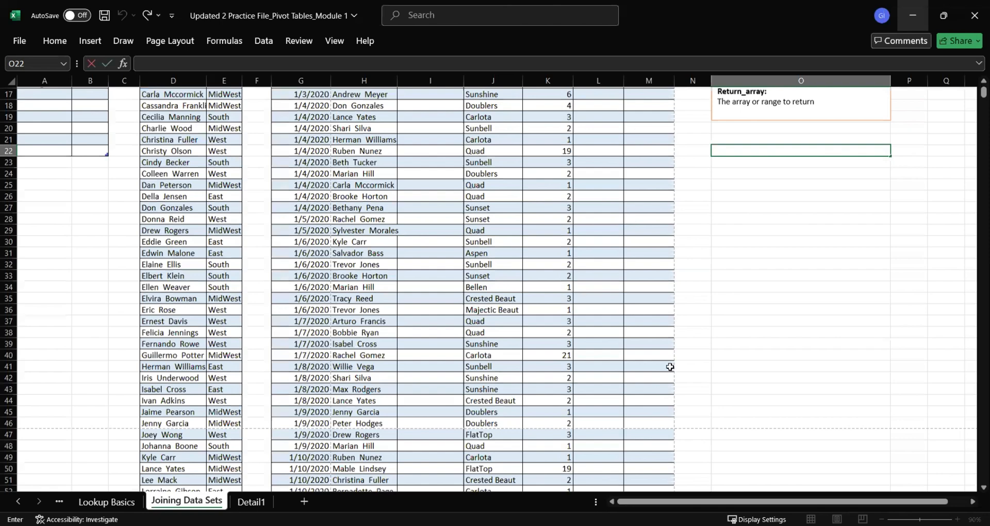
scroll(667, 367, "up", 5)
left_click_drag(674, 499, 674, 499)
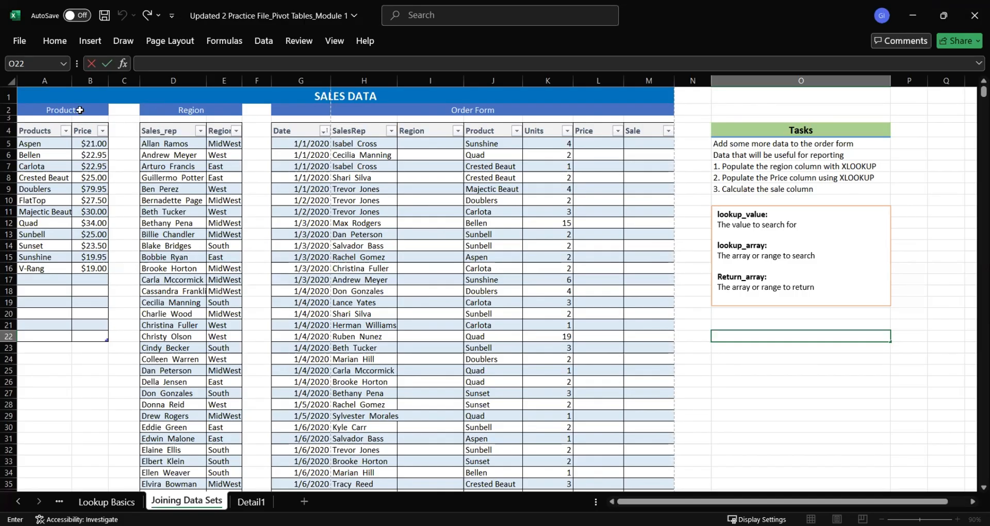
Examine the Products, Region and Order Form tables, including the Order Form's empty Region and Price columns
left_click_drag(90, 110, 93, 155)
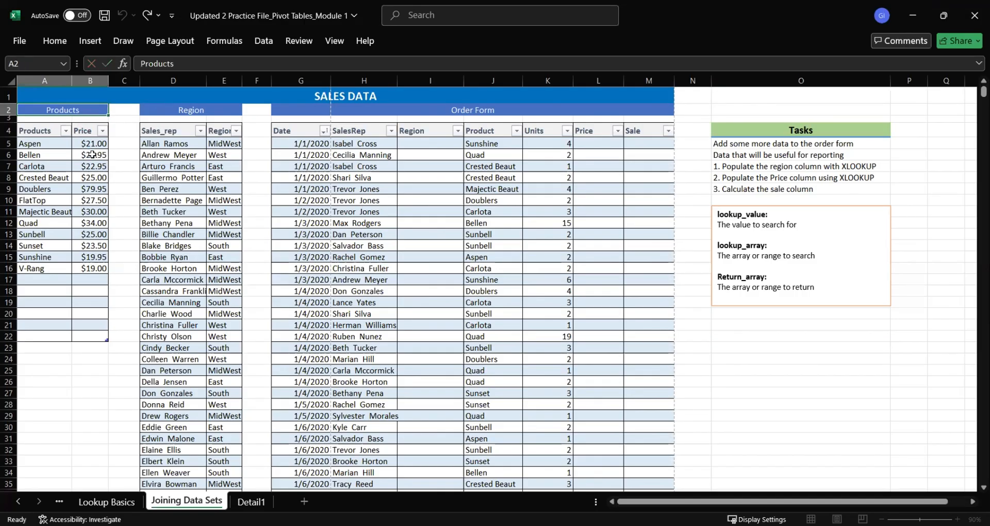
left_click(87, 112)
left_click_drag(207, 114, 224, 199)
left_click_drag(407, 113, 424, 192)
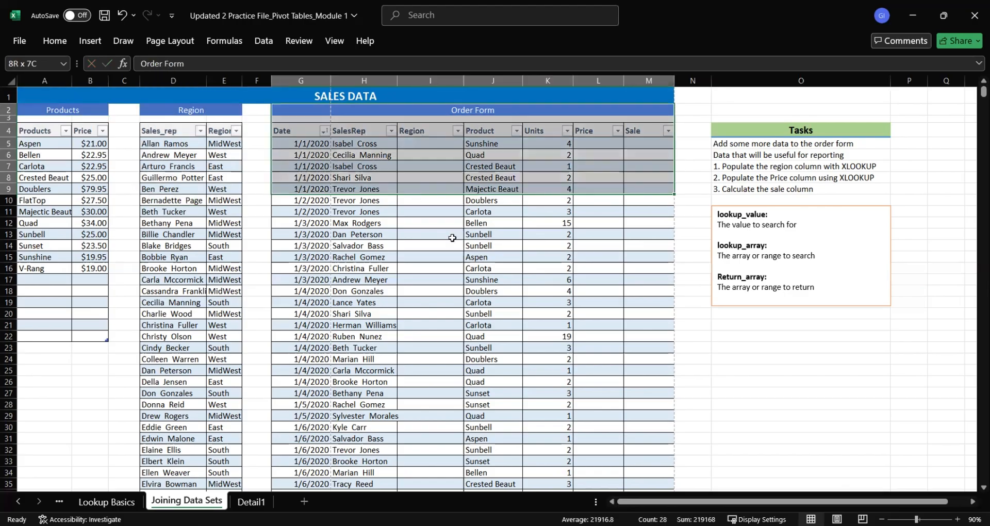
left_click(450, 242)
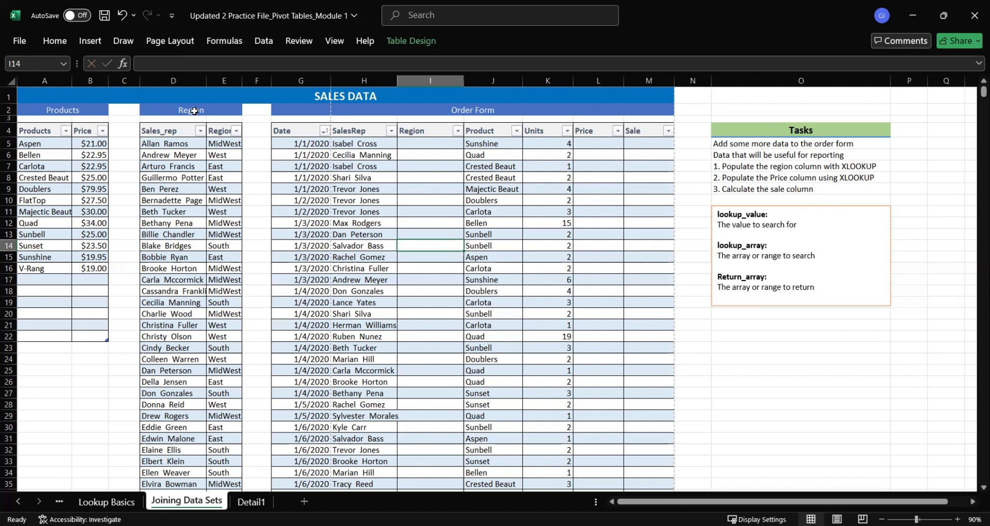
left_click_drag(194, 111, 192, 197)
left_click_drag(77, 111, 85, 199)
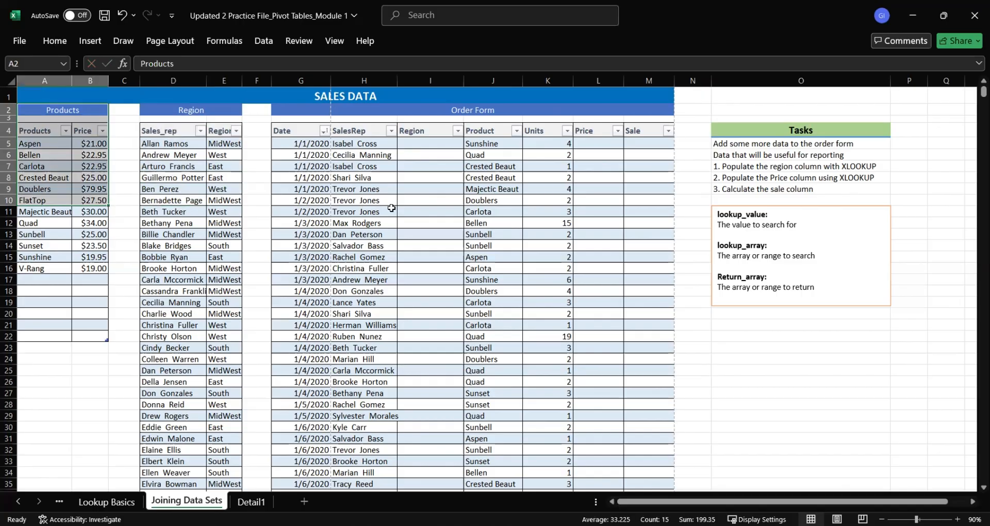
left_click_drag(424, 147, 419, 316)
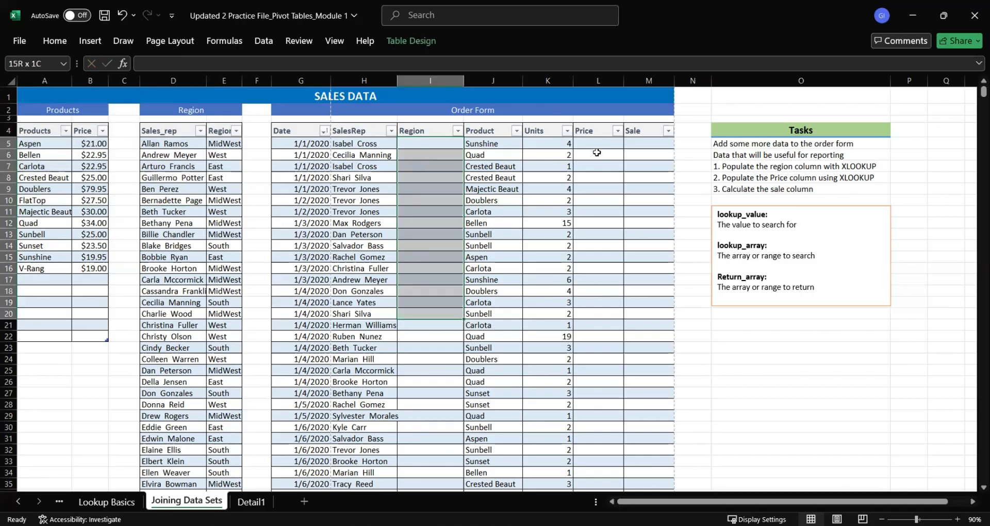
left_click_drag(596, 153, 606, 371)
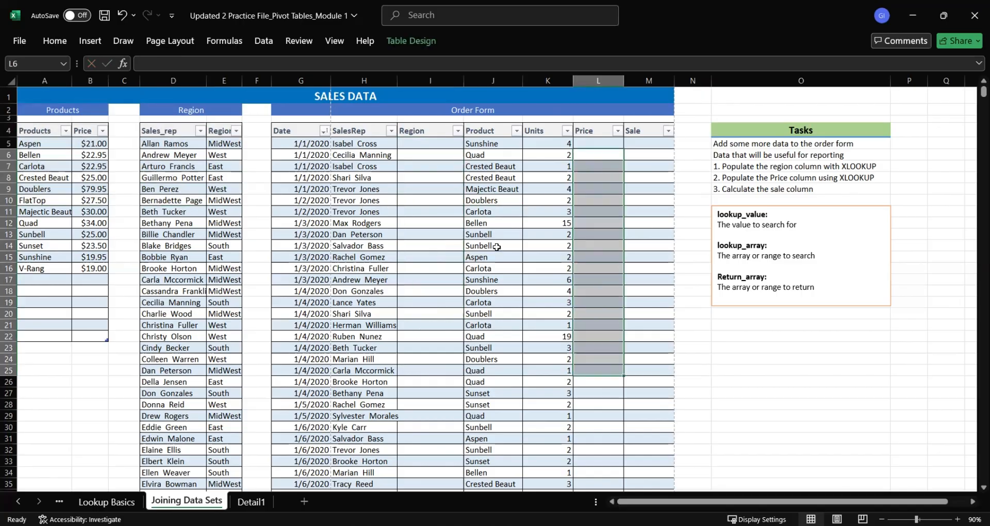
left_click(431, 225)
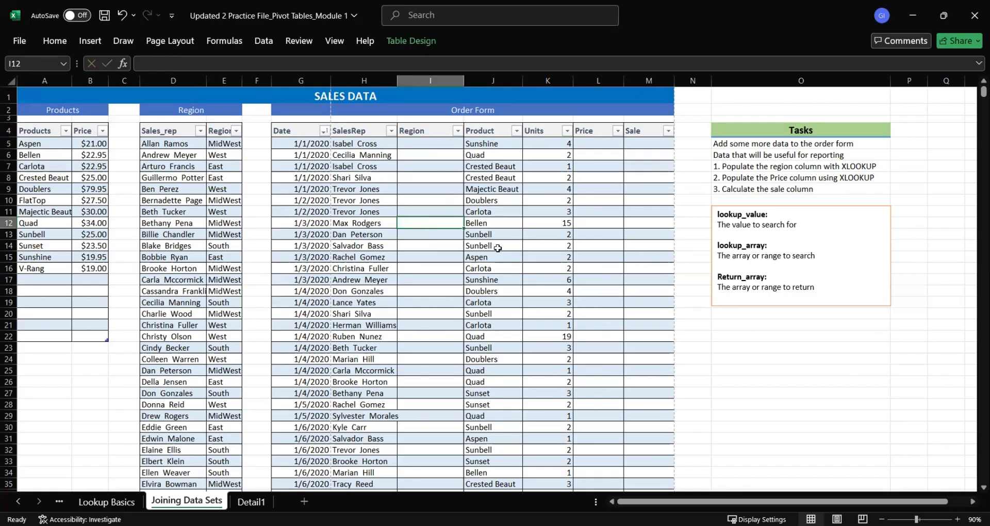
Check how far the Order Form data extends by viewing its last rows, and return to the start of the sheet
key("ctrl+End")
key("Left")
key("Left")
key("Left")
key("Left")
key("Left")
key("Left")
key("Left")
key("Left")
key("Left")
key("Left")
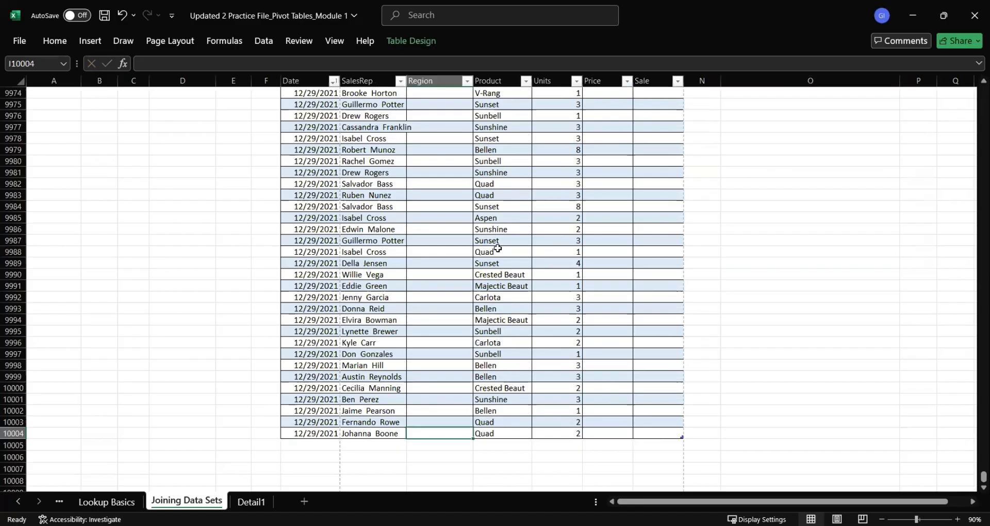
key("Left")
key("Left")
key("Left")
key("Left")
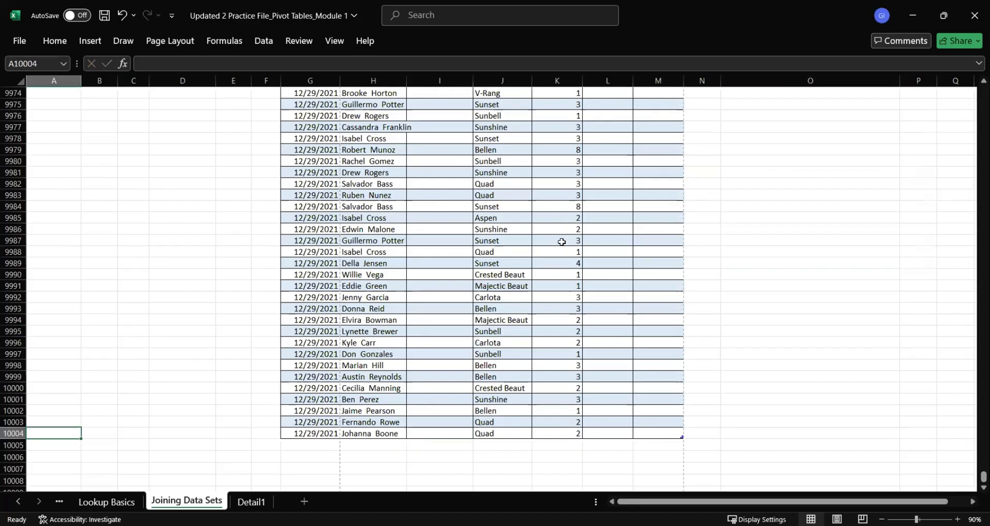
scroll(610, 259, "up", 3)
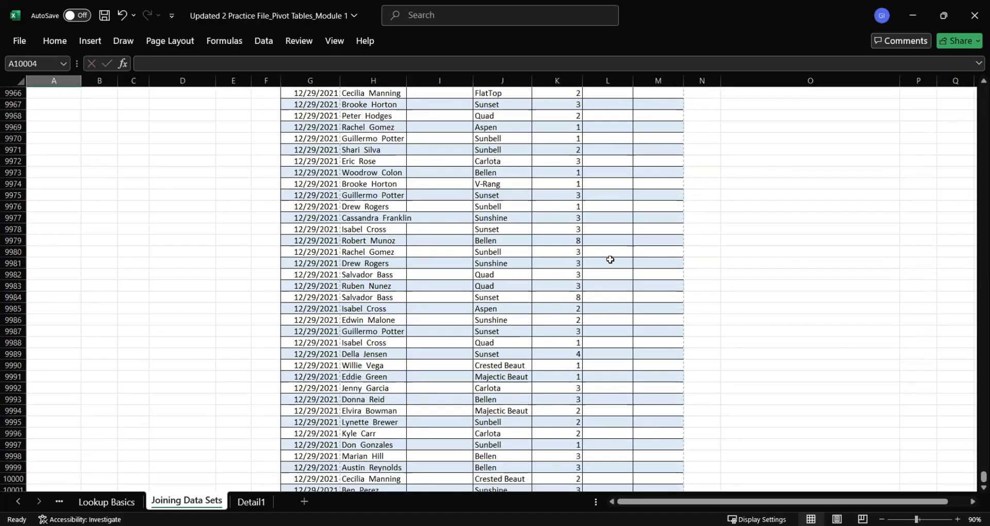
scroll(372, 303, "down", 2)
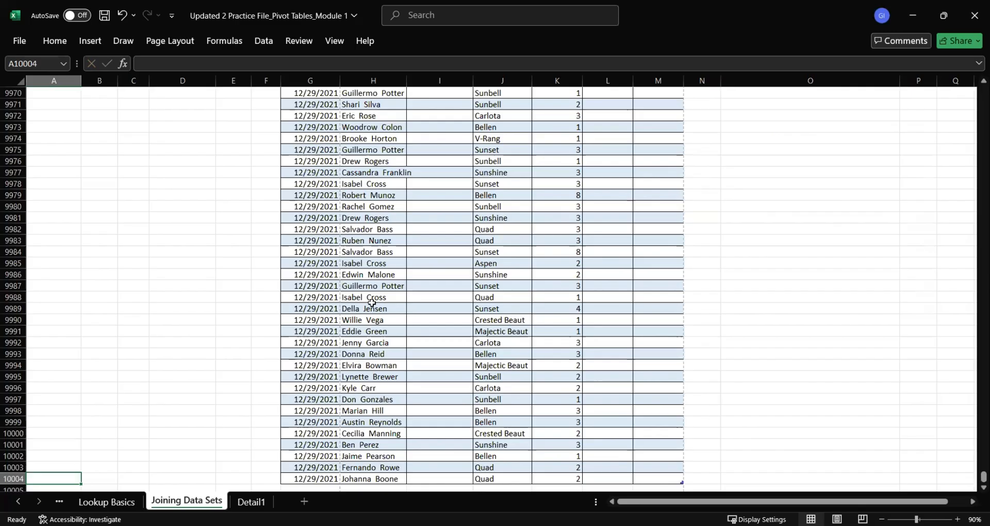
key("ctrl+Home")
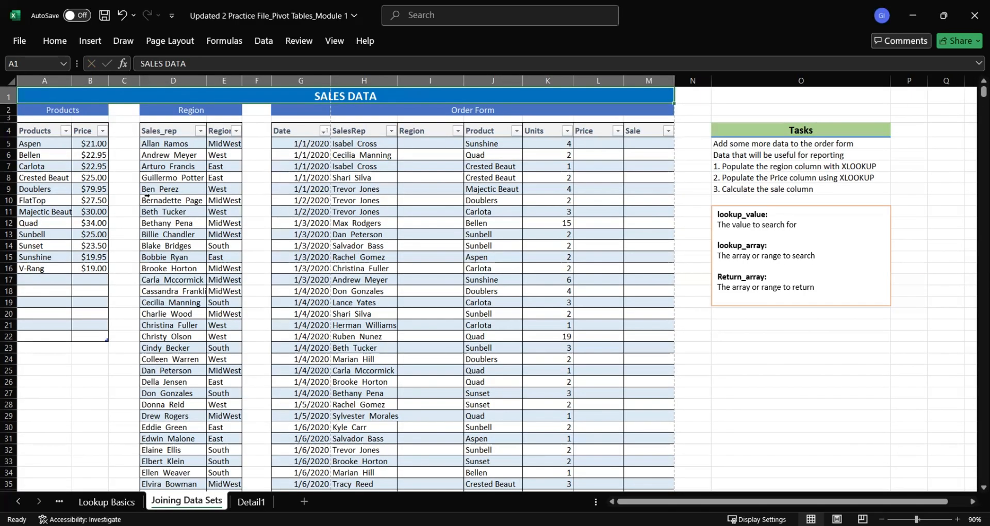
left_click(132, 220)
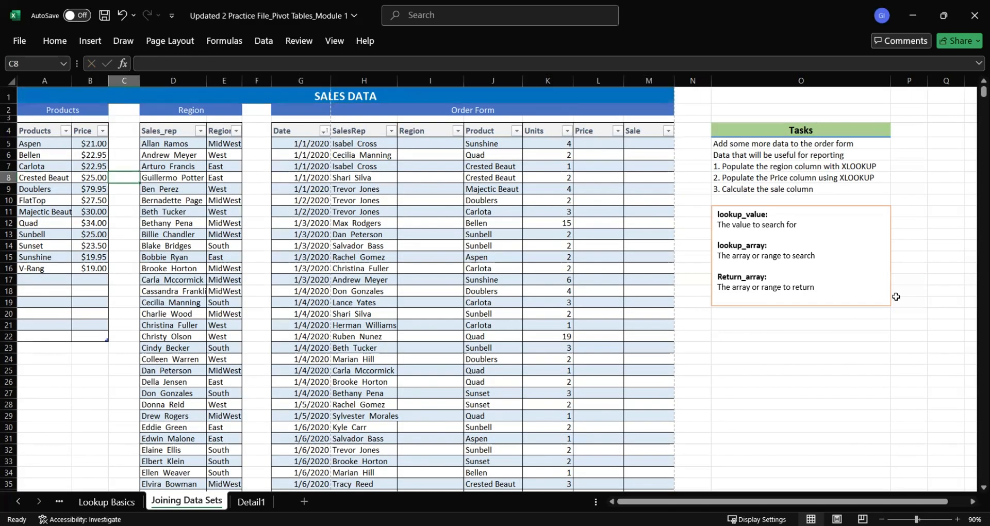
Compare the Order Form's SalesRep and Region columns with the sales rep list in the Region table
left_click(921, 258)
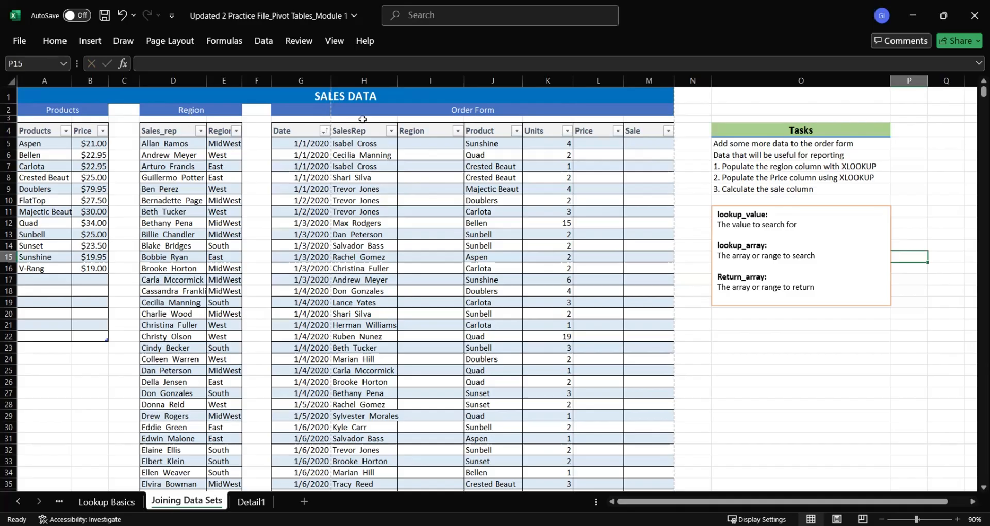
double_click(433, 145)
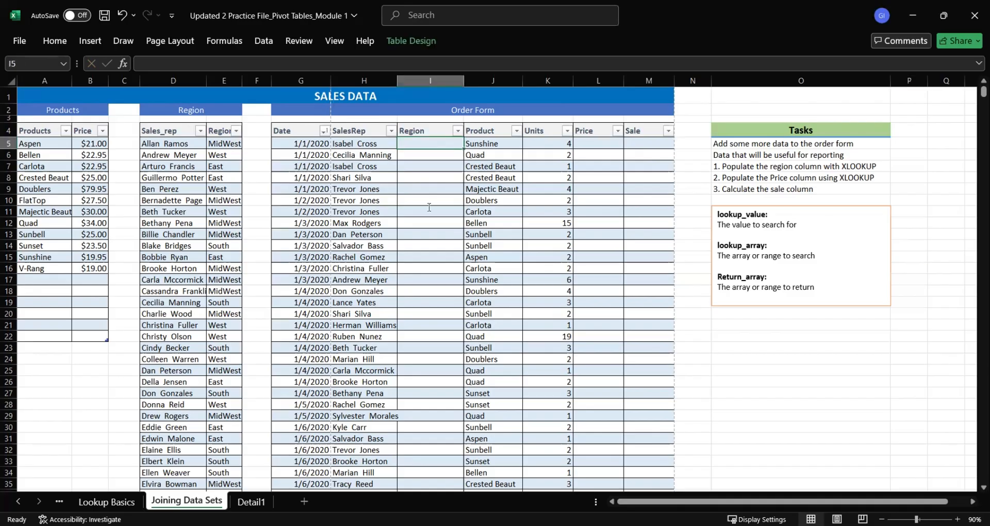
left_click_drag(438, 145, 440, 239)
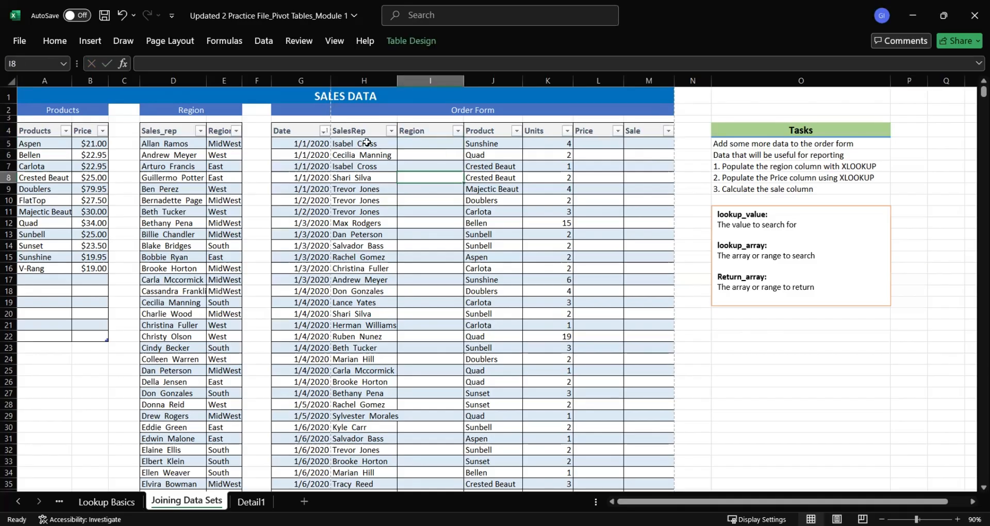
left_click_drag(372, 144, 372, 209)
left_click_drag(434, 141, 439, 235)
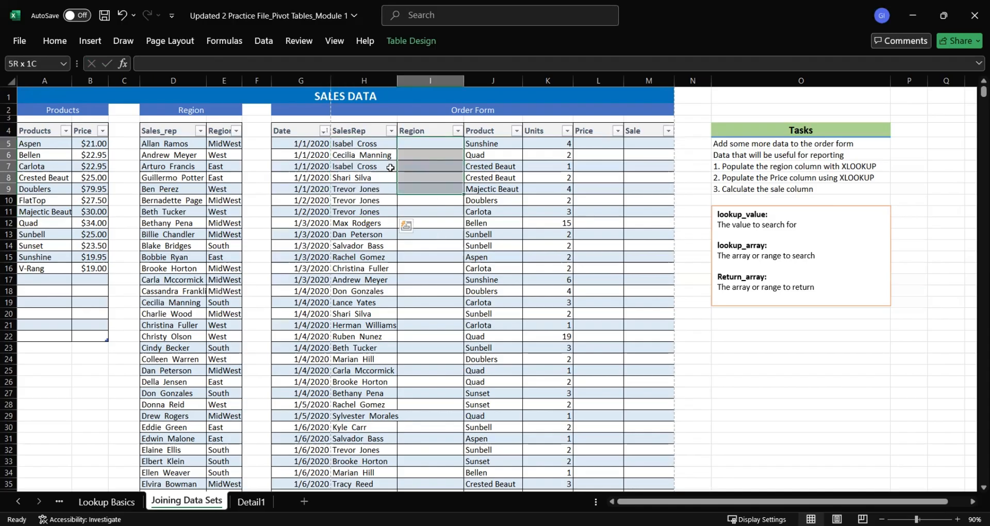
left_click_drag(378, 142, 378, 224)
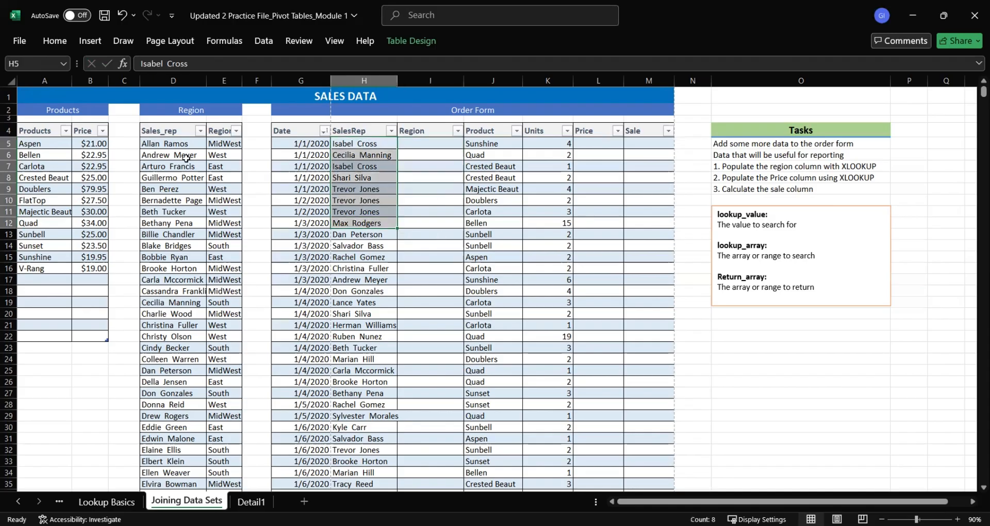
scroll(186, 158, "down", 8)
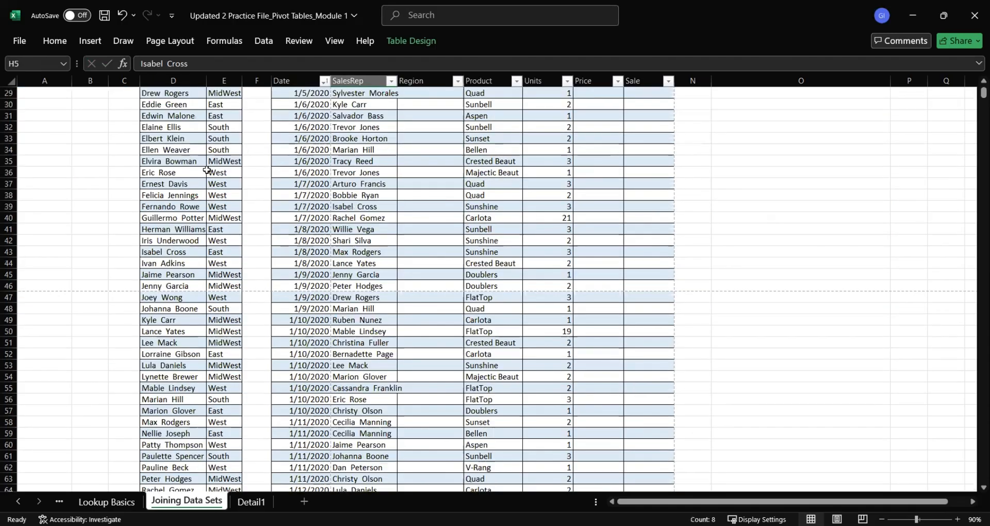
scroll(206, 169, "up", 8)
Insert the XLOOKUP function in cell I5, the first Region cell of the Order Form
left_click(436, 145)
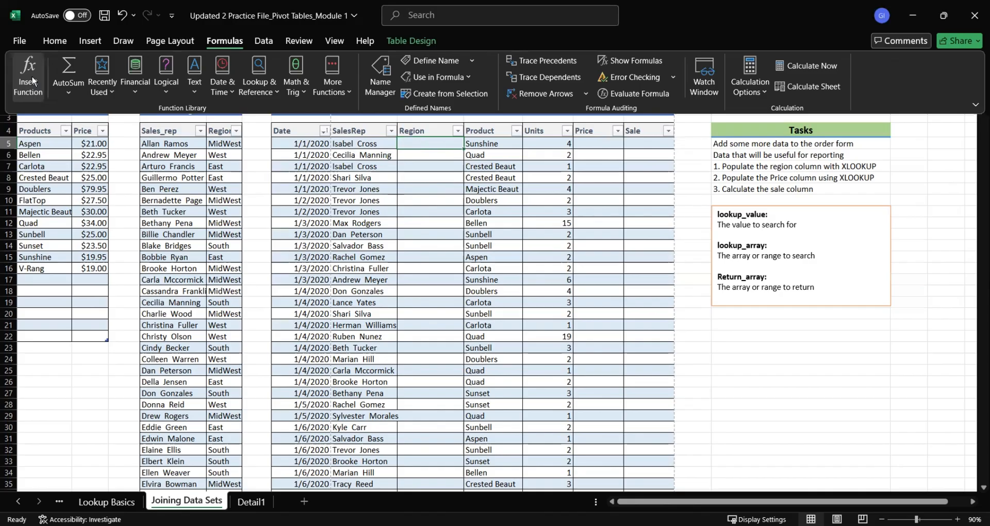
left_click(31, 81)
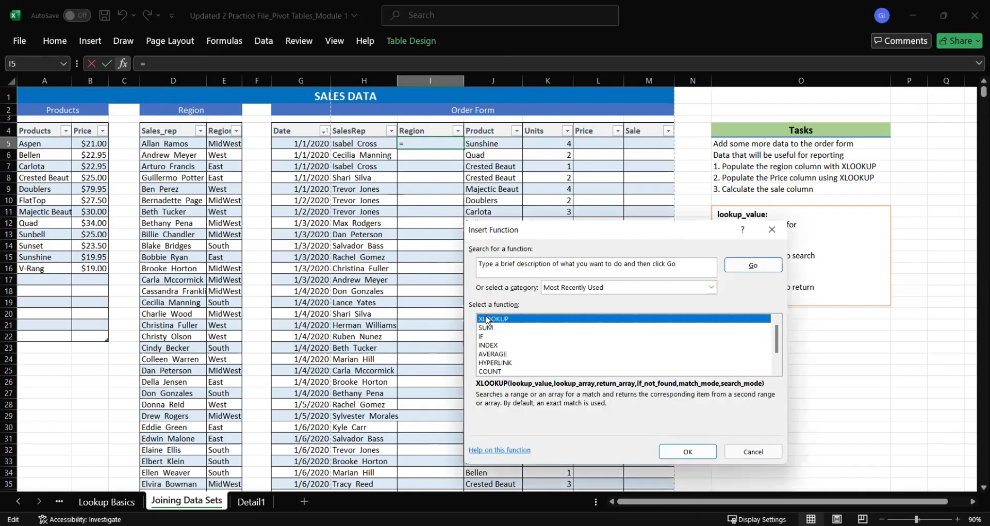
double_click(486, 317)
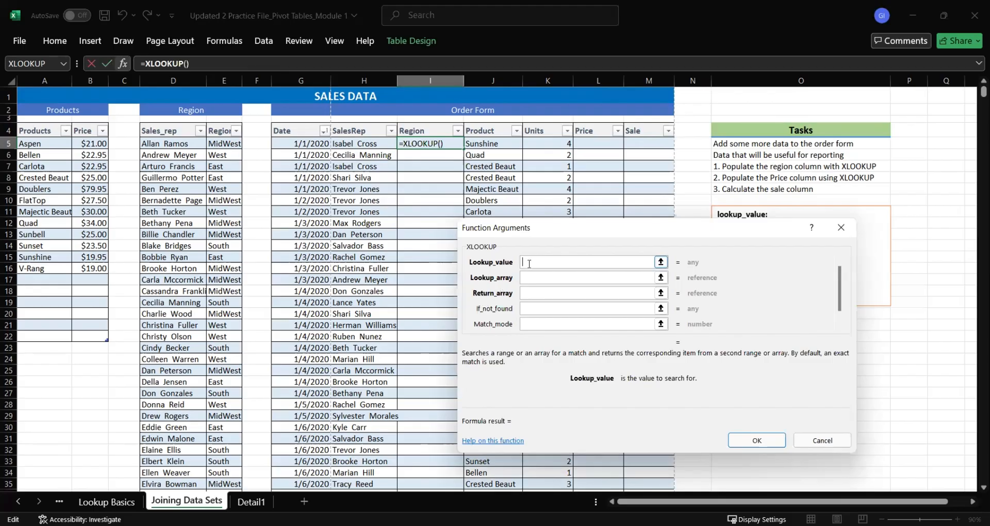
Set the XLOOKUP lookup value to the SalesRep in the same row, cell H5
left_click(531, 282)
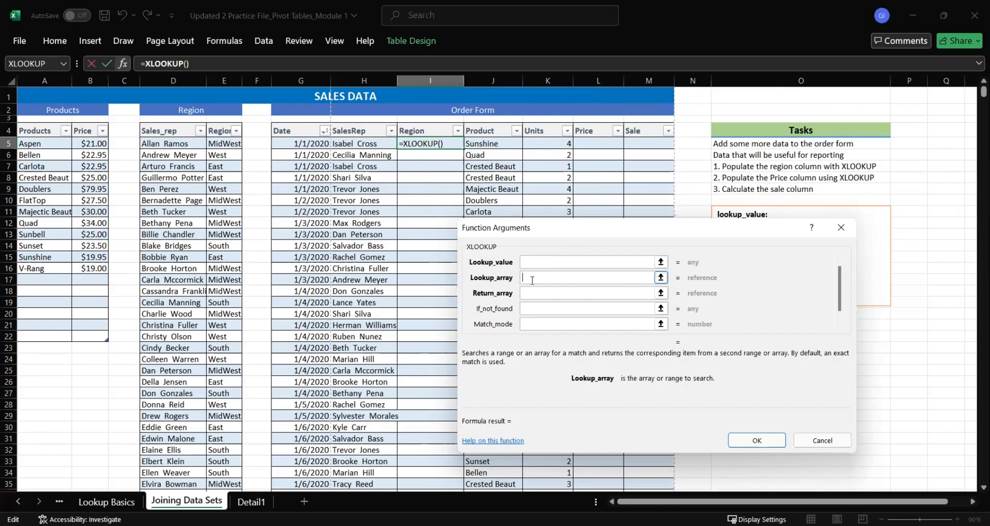
left_click(533, 295)
left_click(540, 312)
left_click(543, 262)
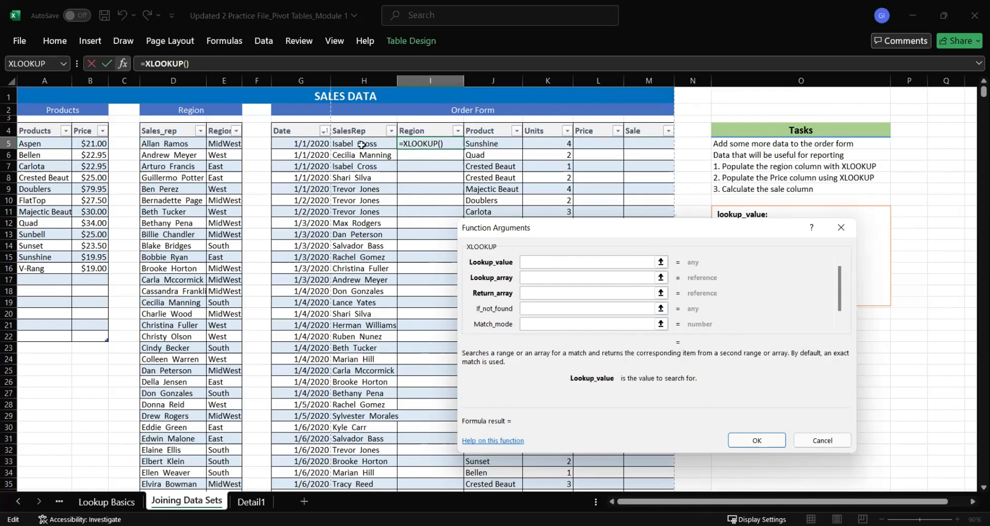
left_click(362, 145)
Set the XLOOKUP lookup array to the Region table's entire Sales_rep column, starting at D5
left_click(538, 277)
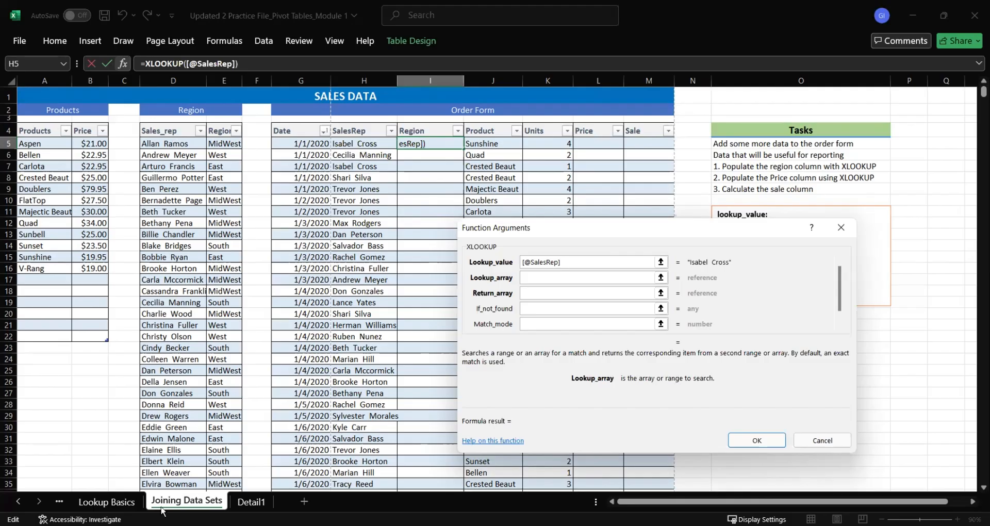
left_click_drag(174, 144, 175, 465)
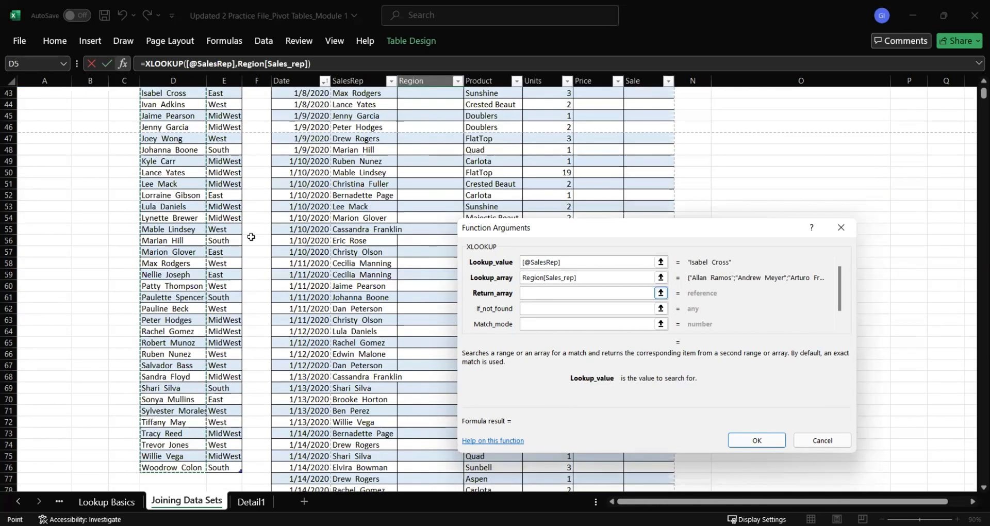
scroll(251, 237, "up", 14)
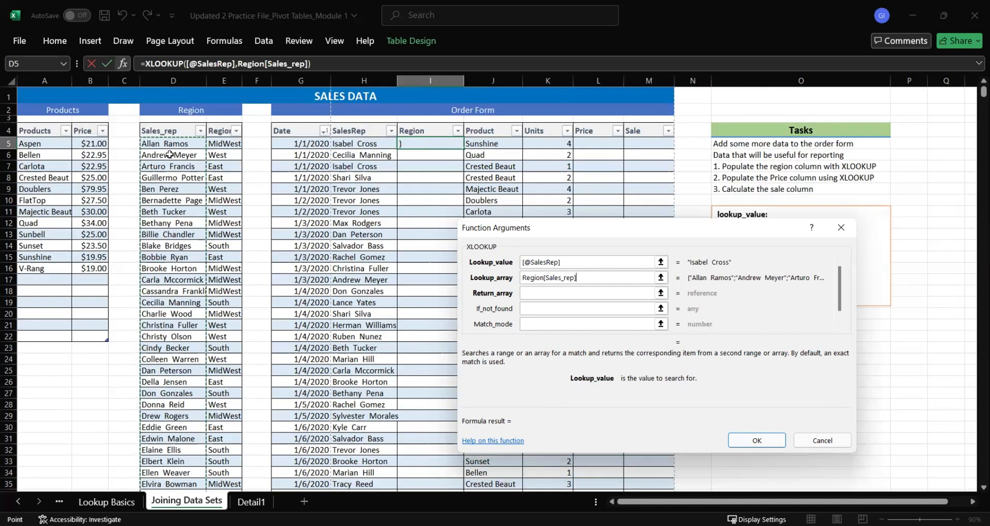
Set the XLOOKUP return array to the Region table's entire Region column, starting at E5
left_click(541, 294)
left_click(541, 297)
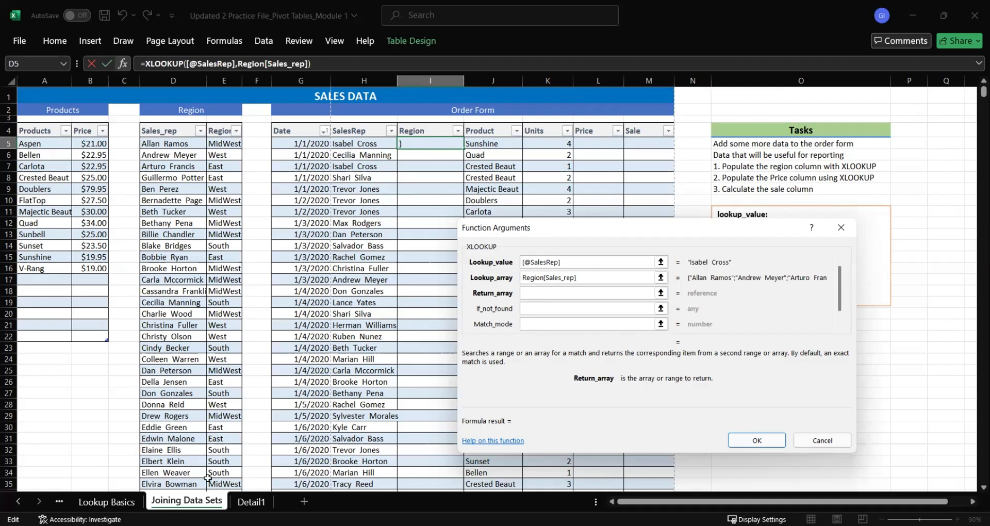
left_click_drag(224, 144, 240, 459)
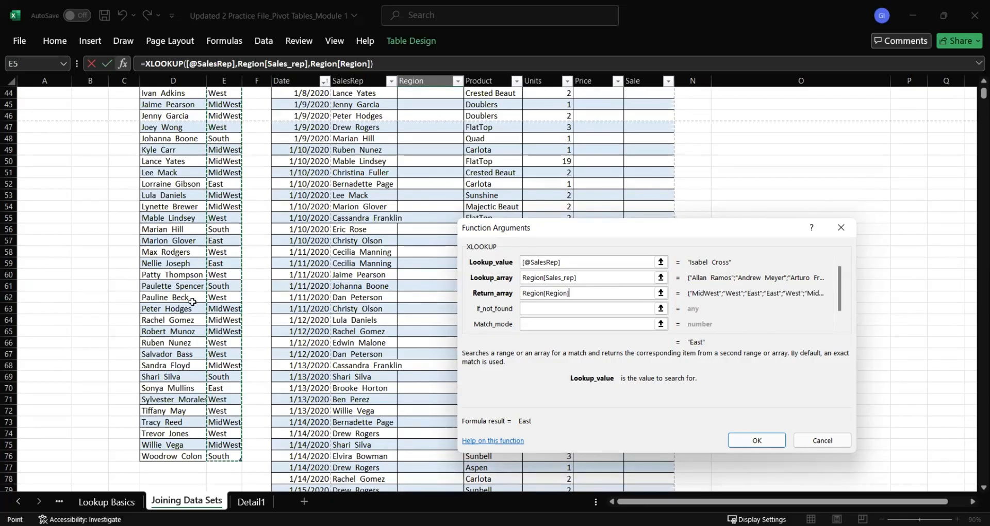
scroll(193, 303, "up", 15)
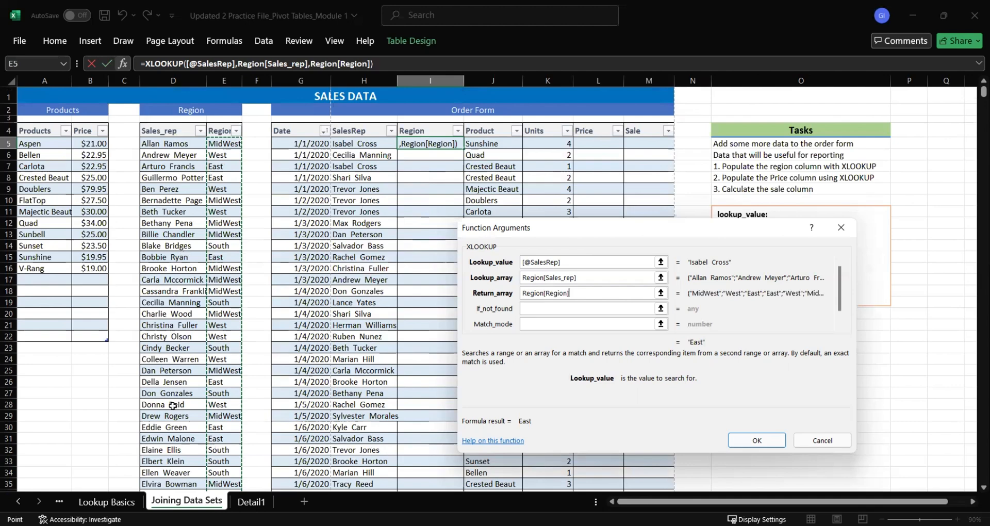
scroll(173, 406, "down", 4)
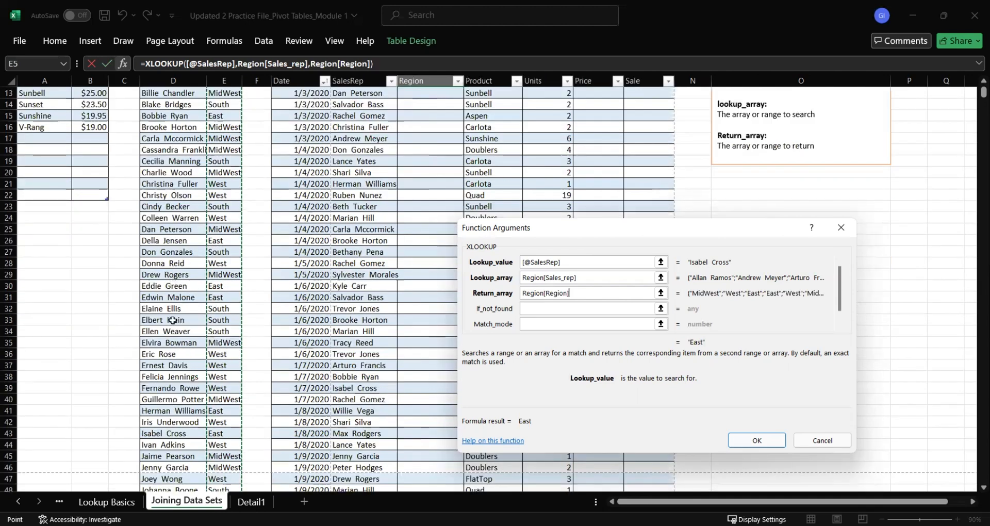
Apply the completed XLOOKUP formula so it fills the Order Form's Region column
scroll(173, 321, "down", 5)
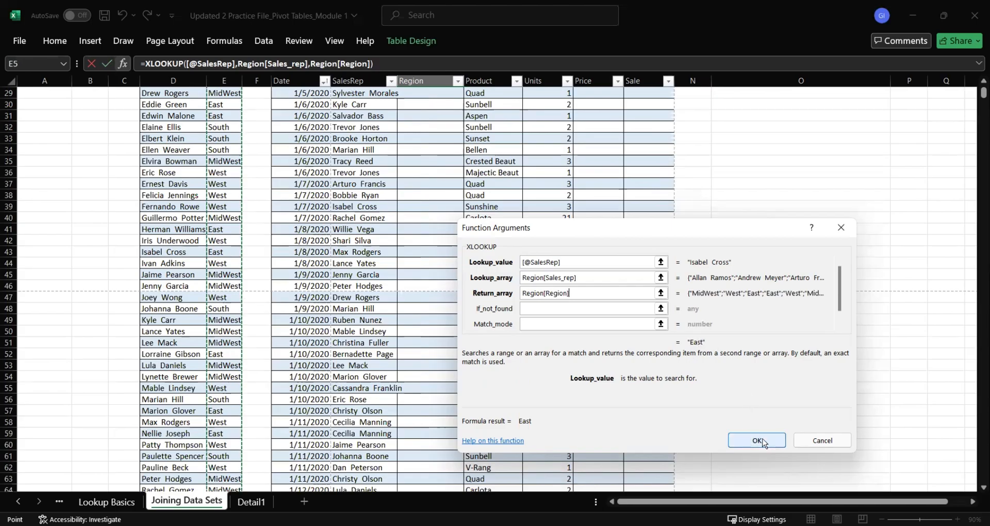
key("Return")
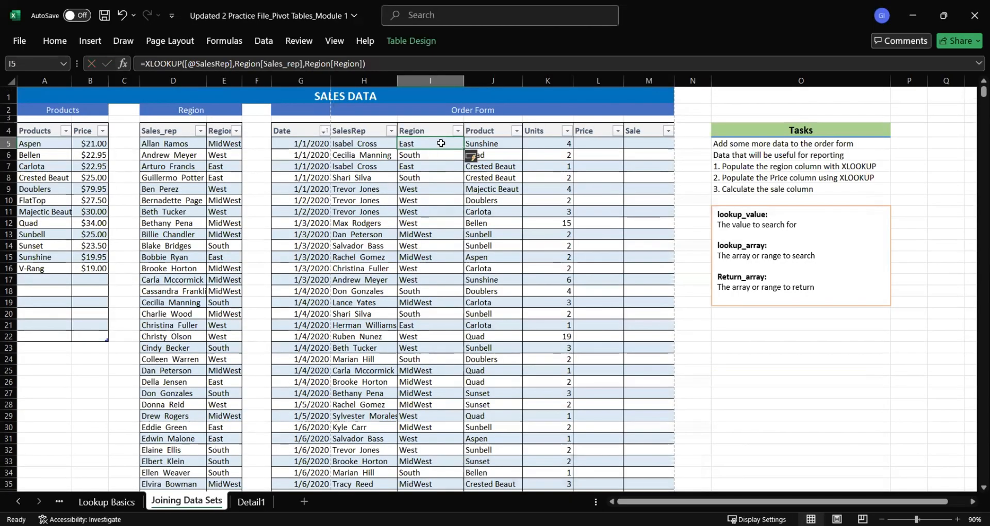
left_click_drag(441, 144, 424, 405)
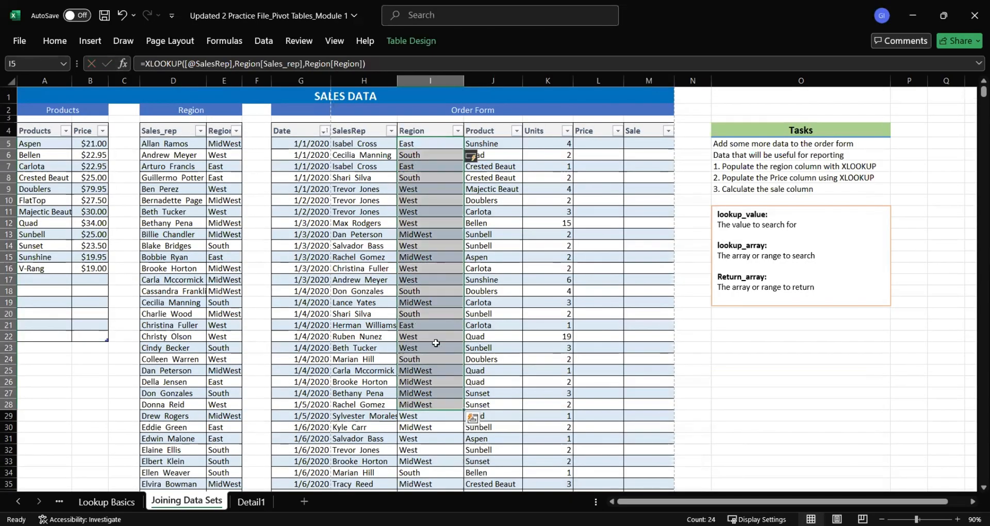
Check the region of the order in row 6 against the same sales rep's entry in the Region table, row 19
left_click_drag(361, 155, 418, 155)
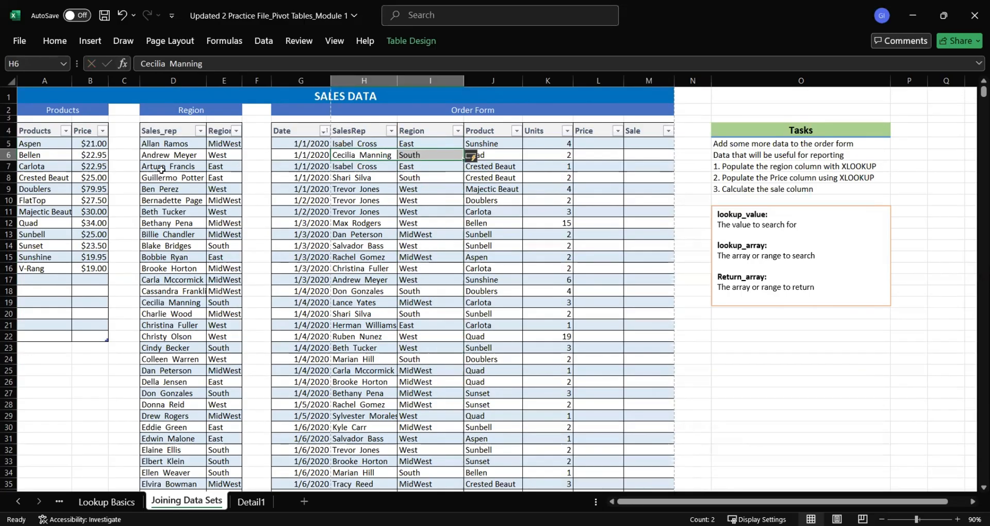
left_click(173, 304)
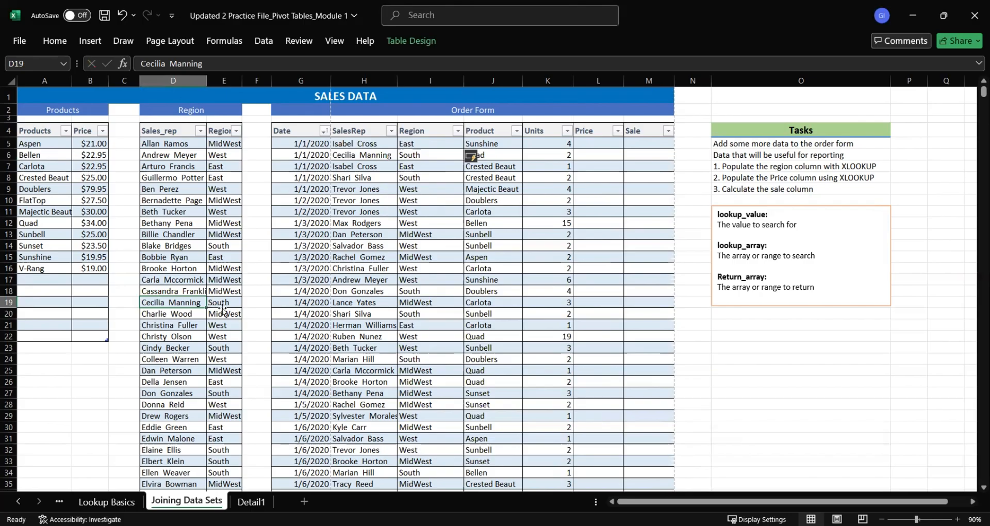
left_click_drag(172, 303, 221, 302)
left_click(410, 154)
left_click(446, 156)
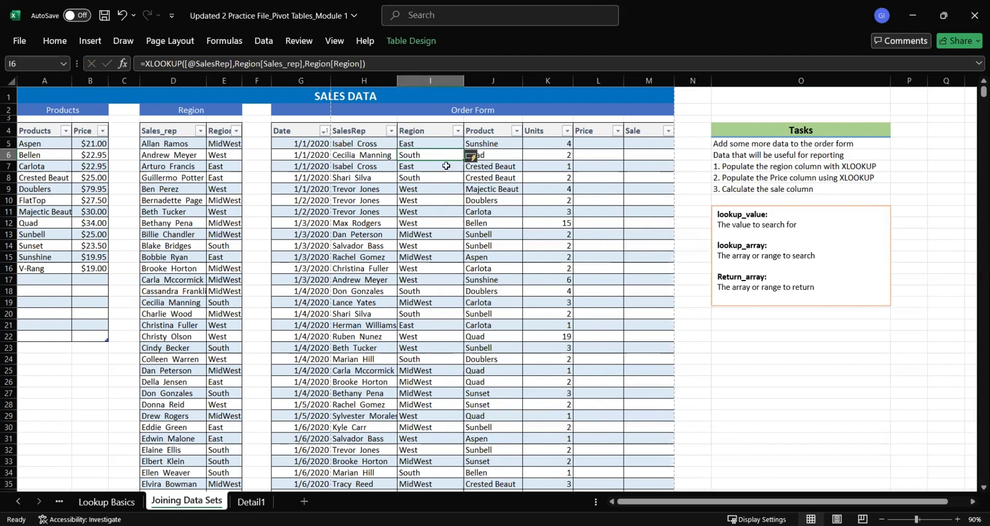
left_click(804, 165)
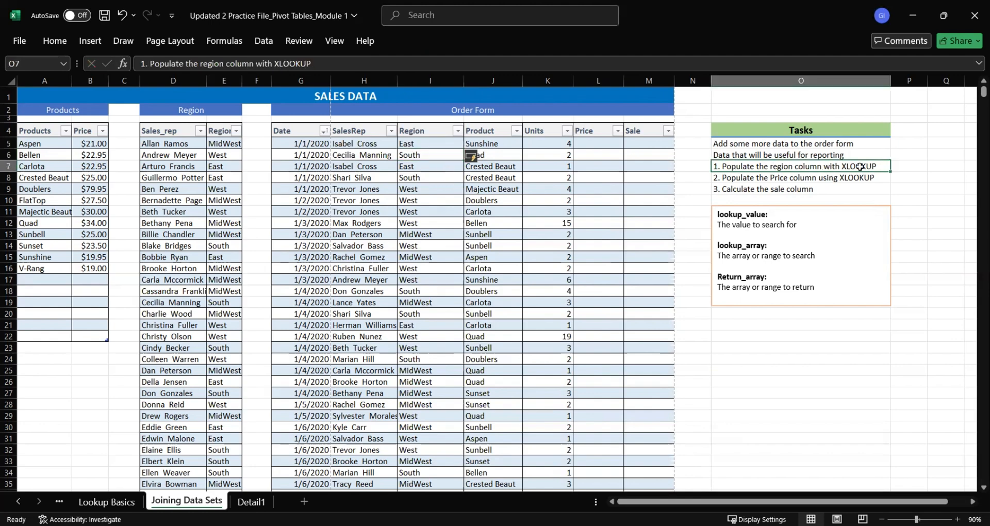
Insert XLOOKUP in L5, the first Price cell of the Order Form, with the same row's Product as lookup value
left_click(609, 143)
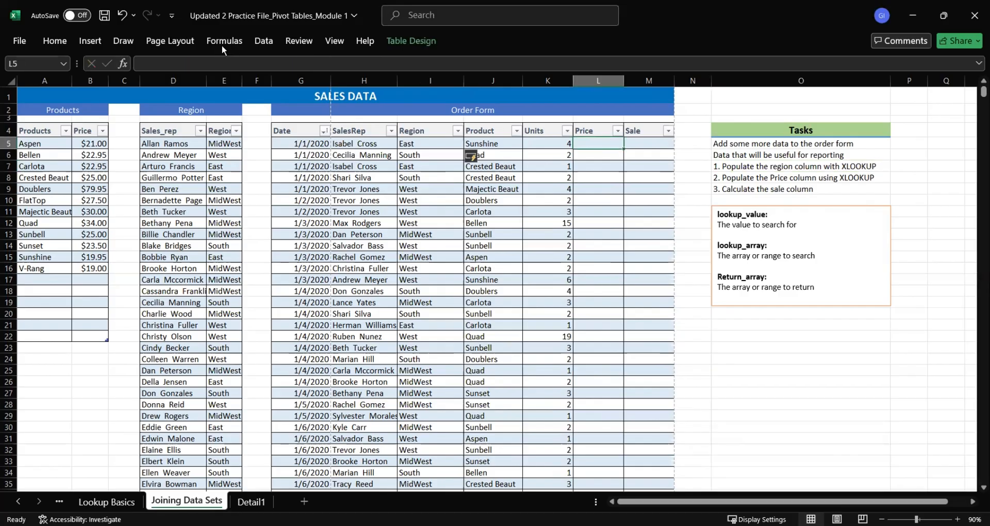
left_click(33, 75)
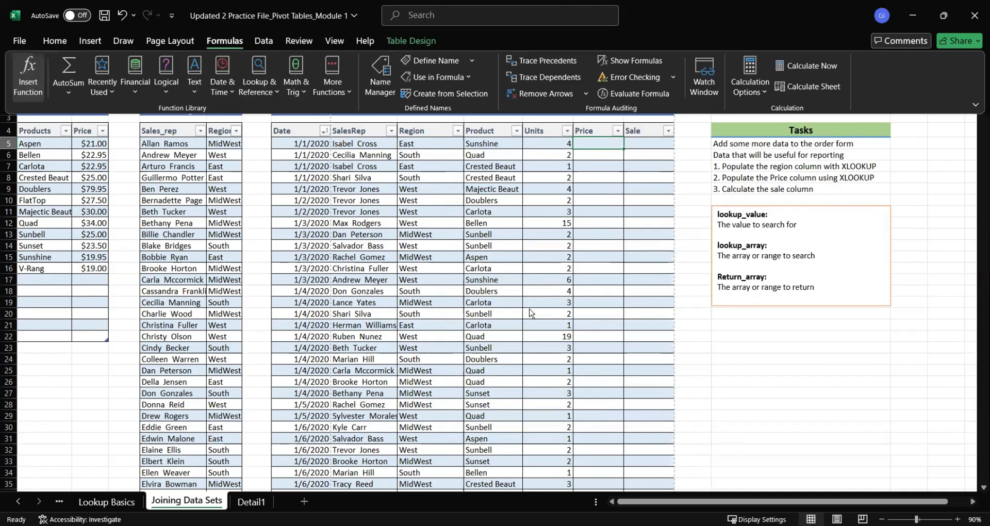
double_click(530, 312)
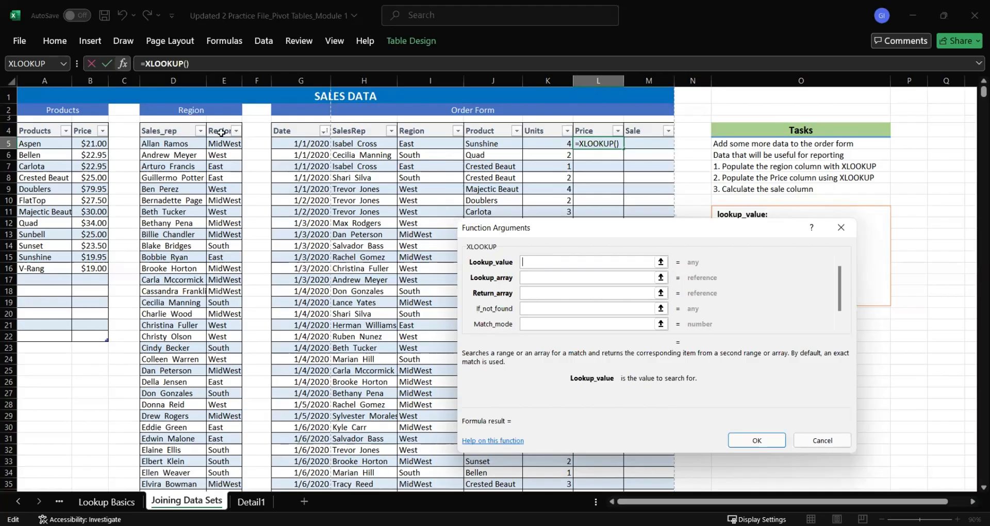
left_click(495, 145)
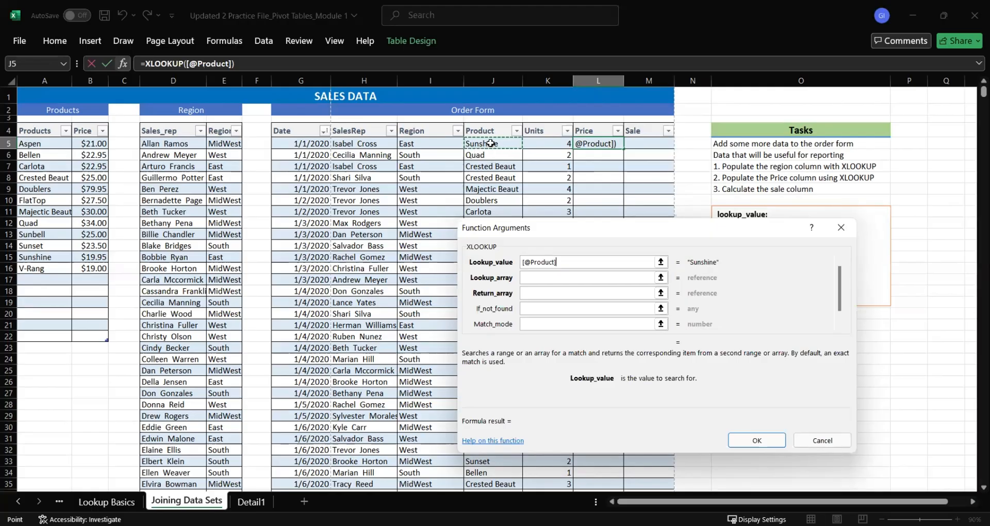
Set the XLOOKUP lookup array to the product names in A5:A16 and the return array to their prices in B5:B16
left_click(528, 277)
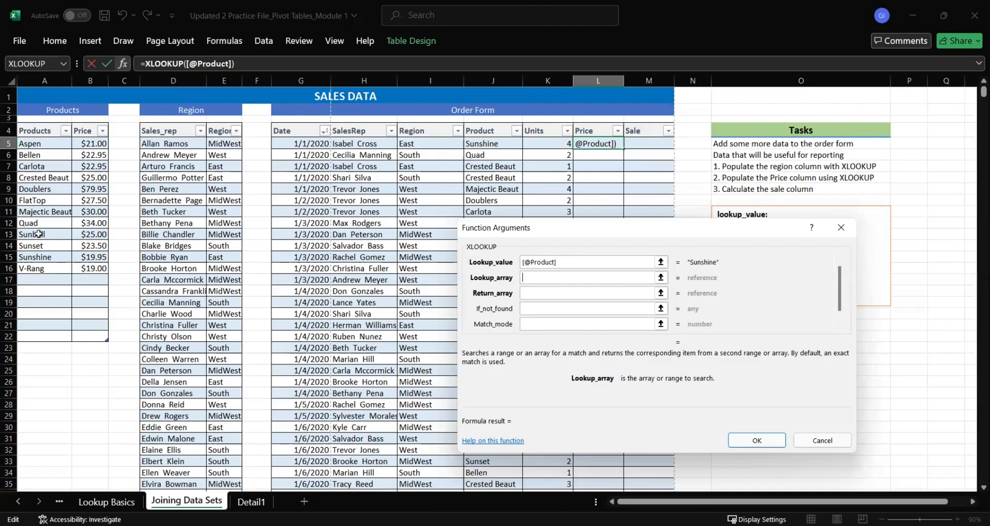
left_click_drag(39, 144, 66, 266)
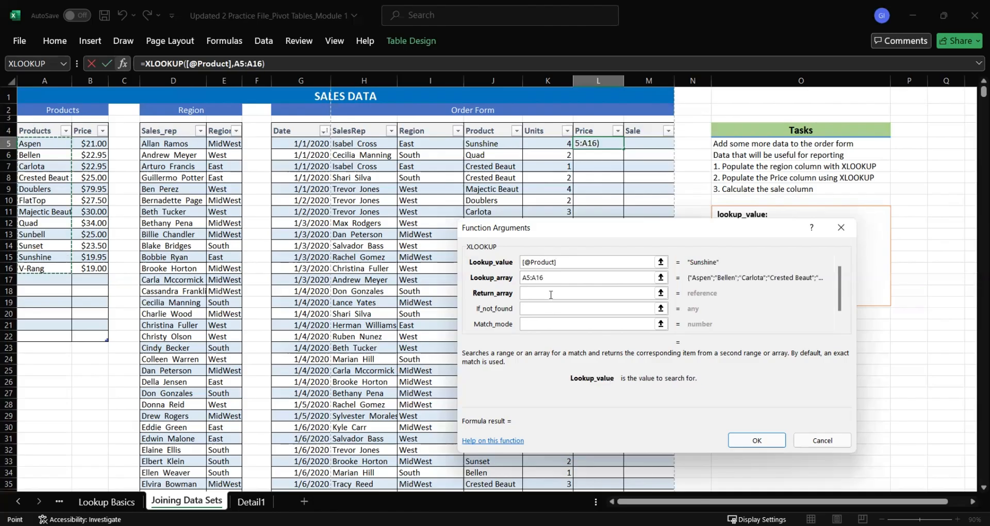
left_click(551, 295)
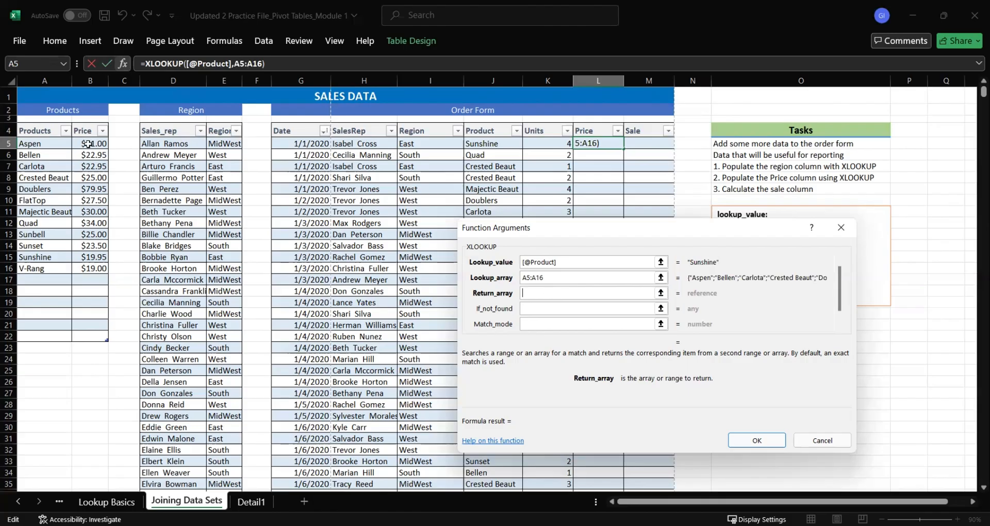
left_click_drag(90, 144, 89, 269)
Set the XLOOKUP if-not-found value to NIL and apply the formula to the Price column
left_click(554, 279)
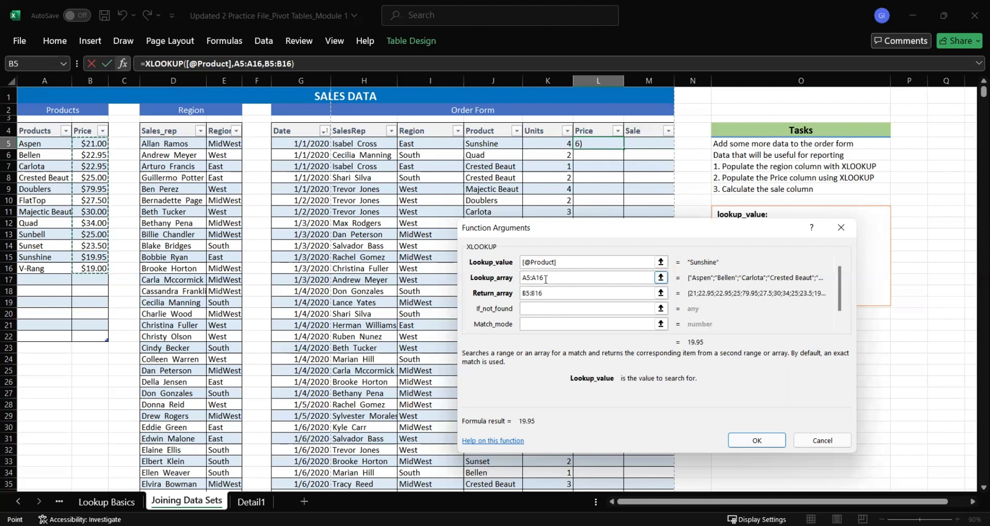
left_click(552, 309)
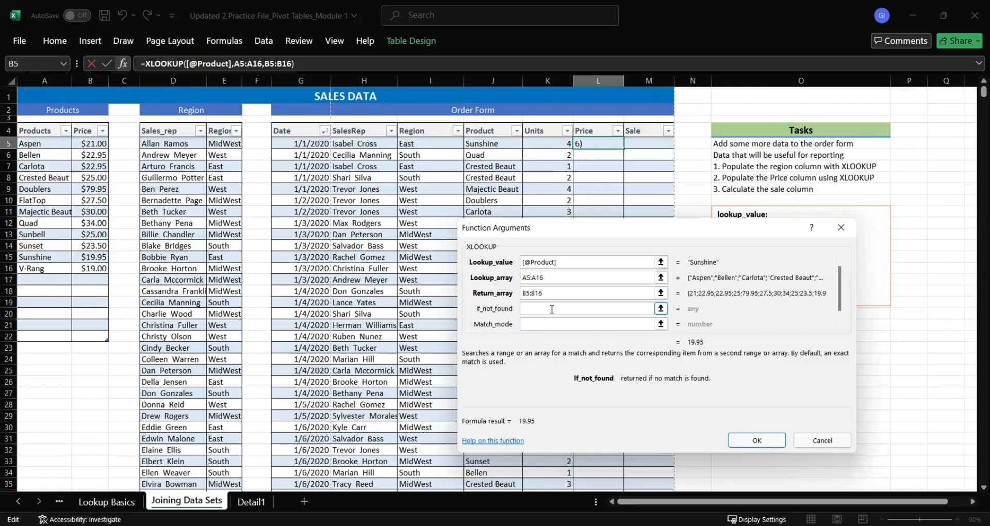
type("NIL")
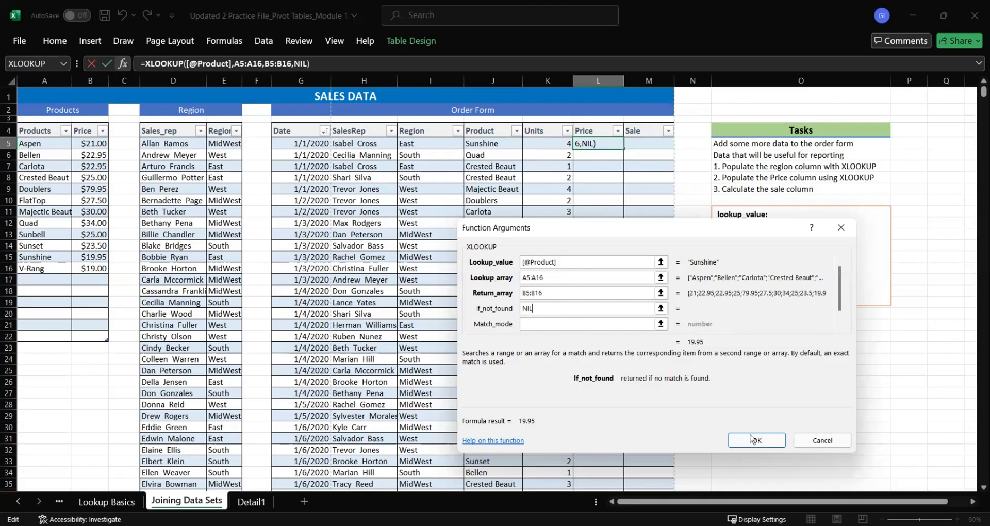
key("Return")
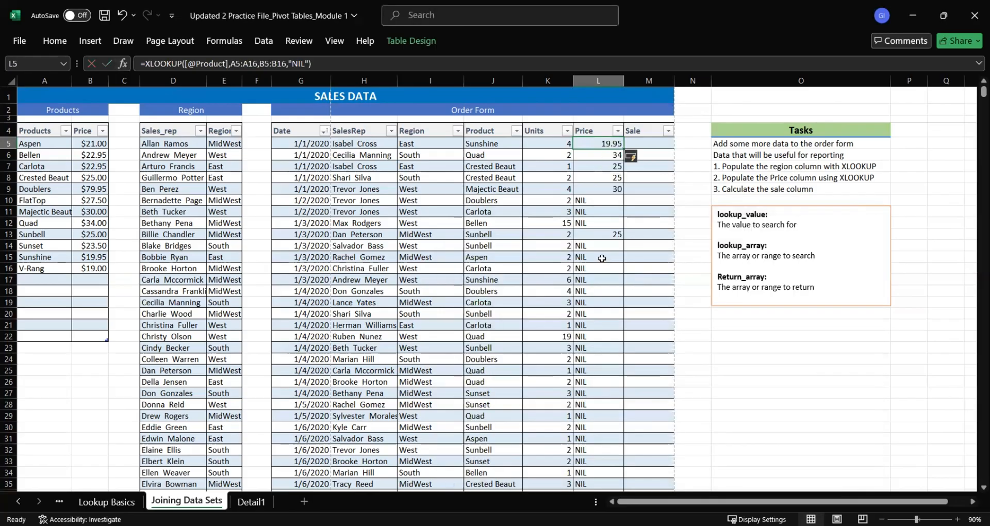
Review the Price column's results and examine the lookup ranges in the formulas from L10 up to L5
scroll(603, 261, "down", 13)
scroll(604, 260, "up", 13)
left_click(593, 200)
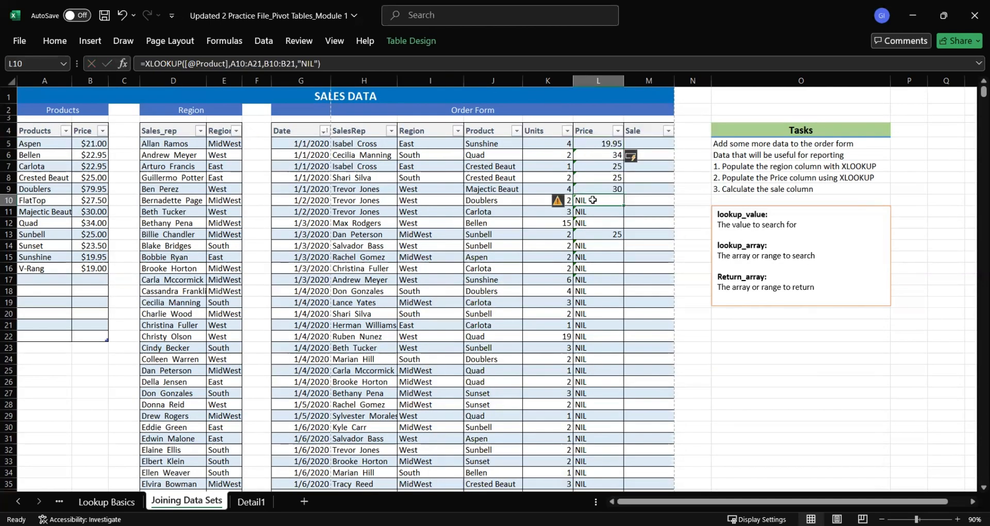
key("Up")
key("Up")
key("Up")
key("Up")
key("Up")
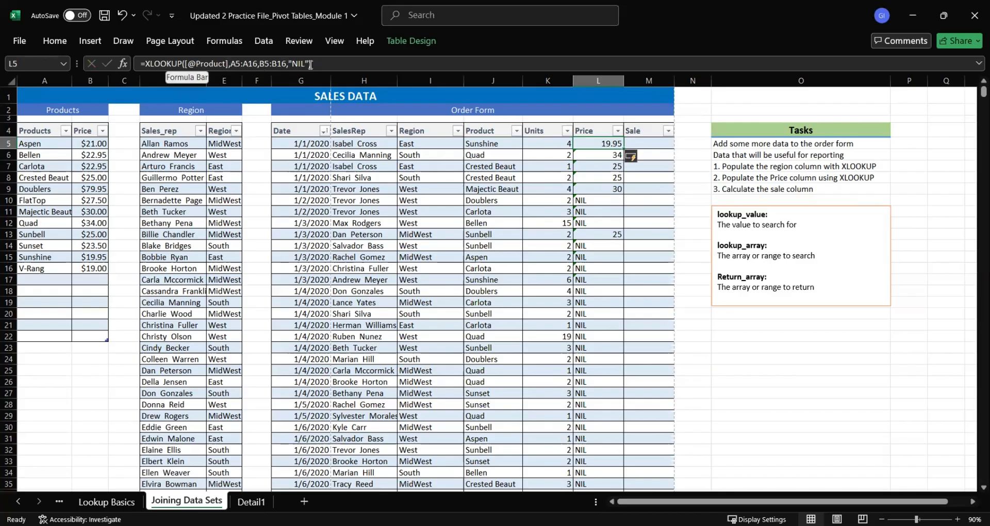
Examine the Region column's formulas cell by cell from I5 downward to see how their table references behave
left_click(424, 144)
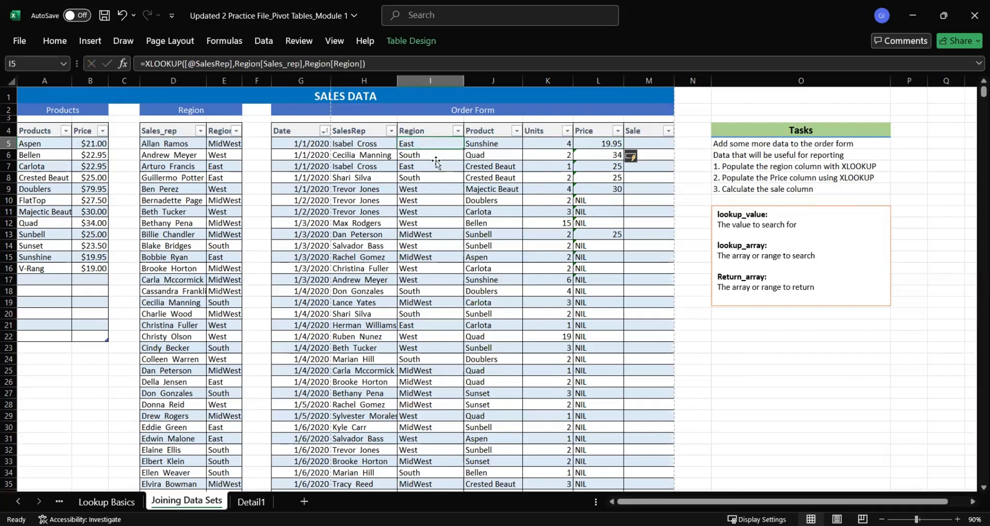
key("Down")
key("Down")
key("Down")
key("Down")
key("Down")
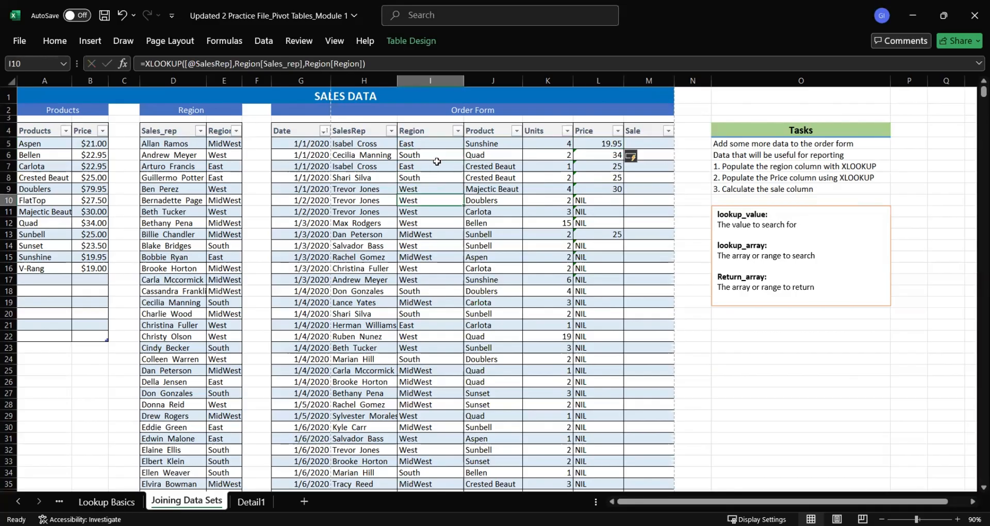
key("Down")
key("Down")
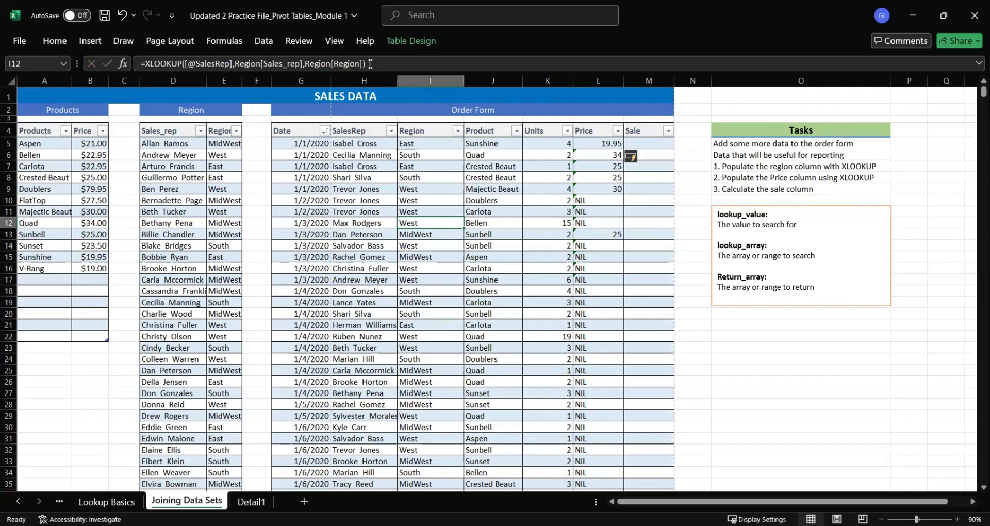
key("Down")
key("Down")
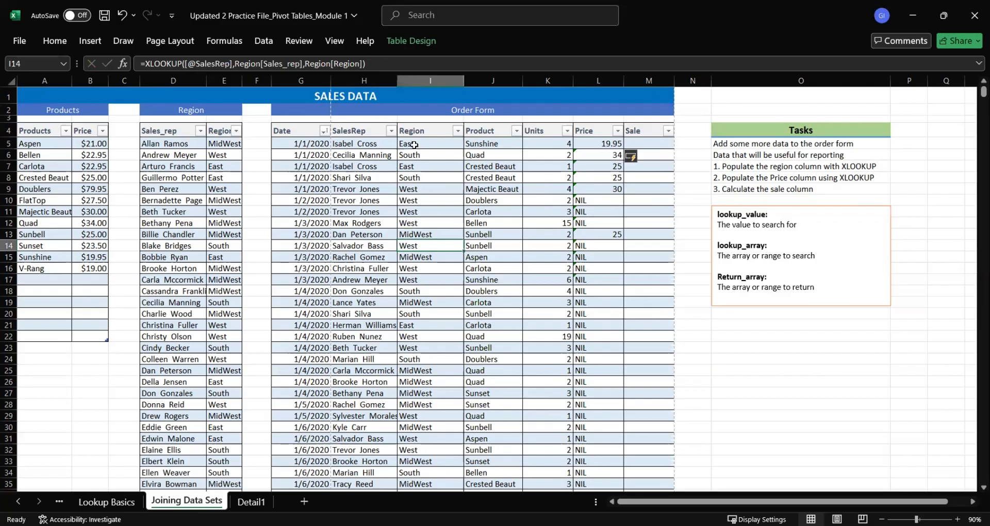
Compare how the array ranges in the Price formulas change from row to row, from L5 down to L10
key("Down")
left_click(605, 142)
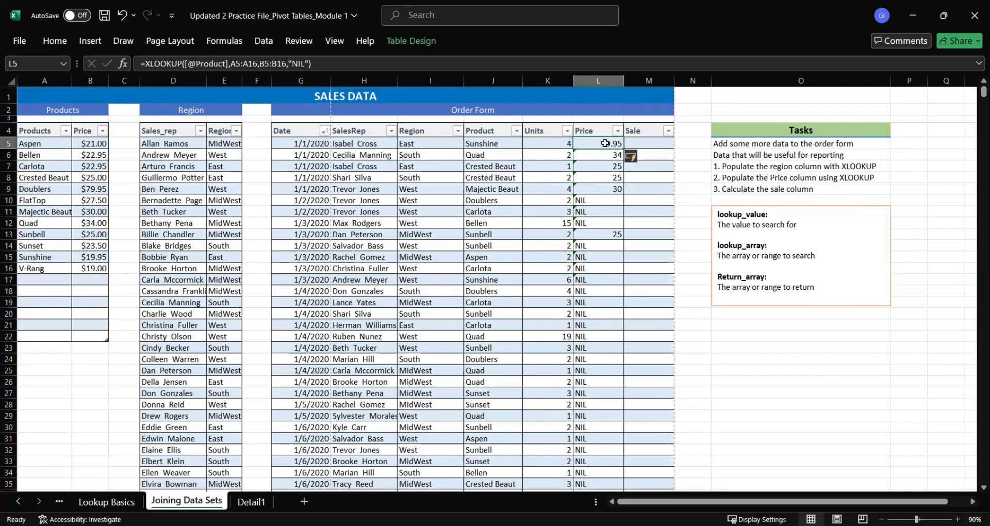
key("Down")
key("Down")
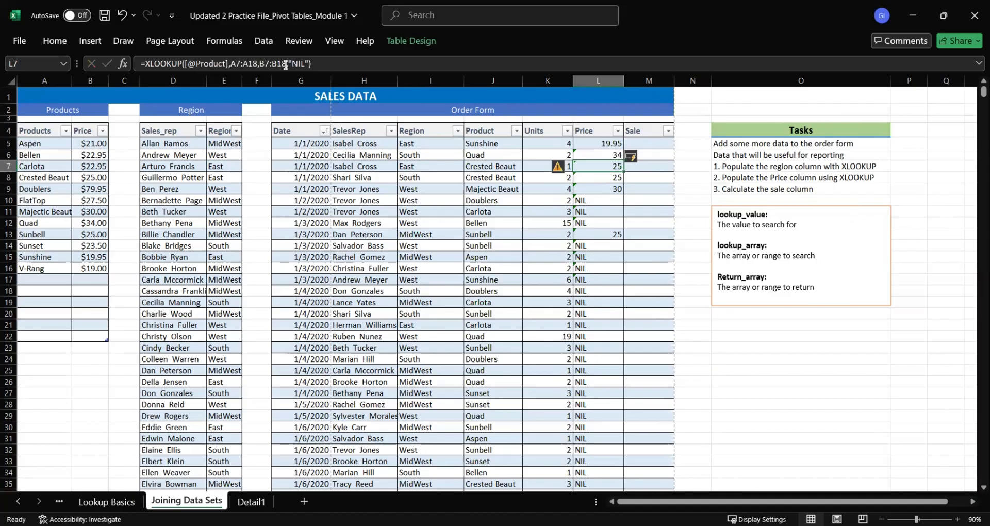
key("Down")
key("Down")
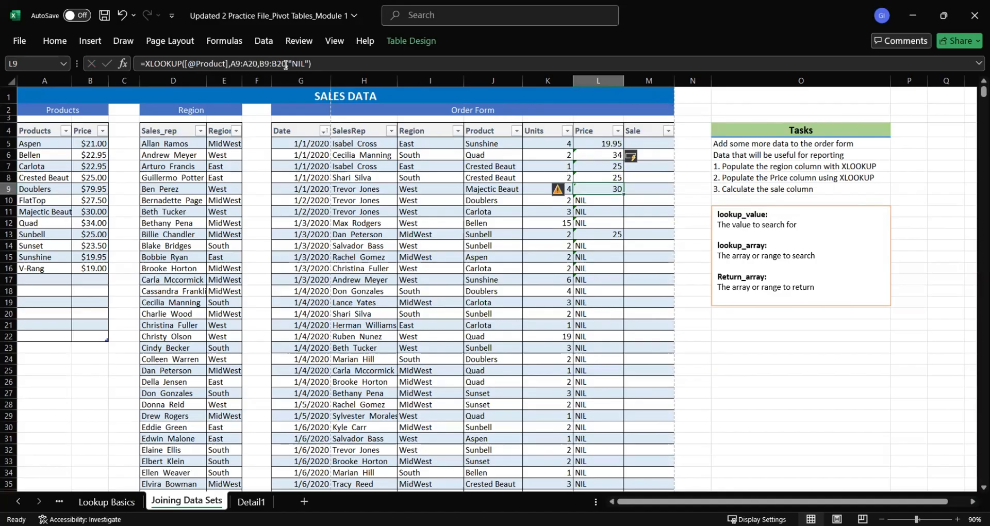
key("Down")
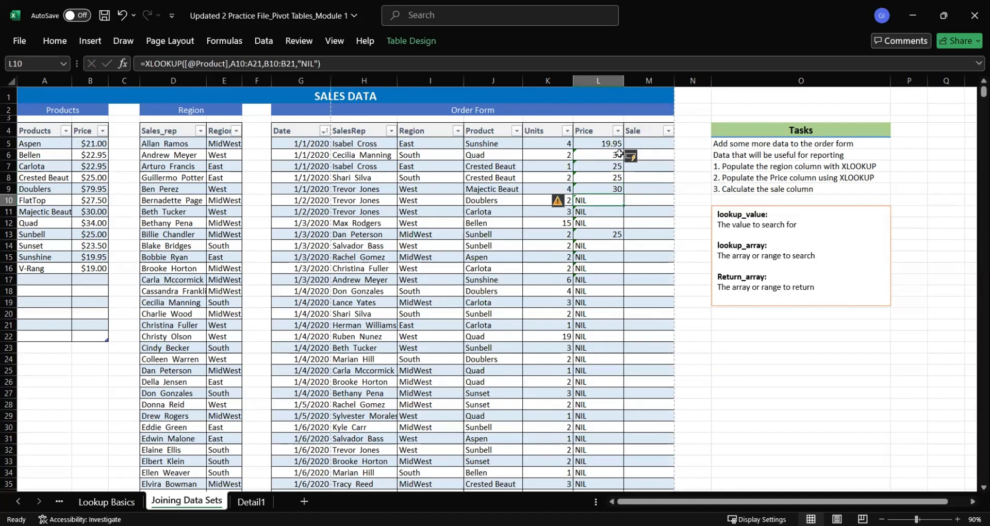
Enter 1 in N5 beside the Order Form and undo the table's automatic expansion
left_click(684, 149)
type("1")
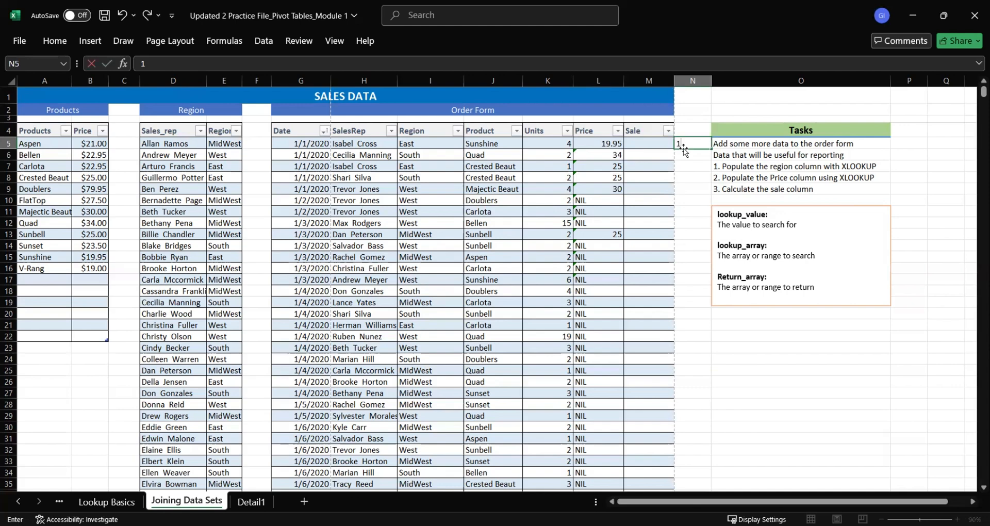
key("Return")
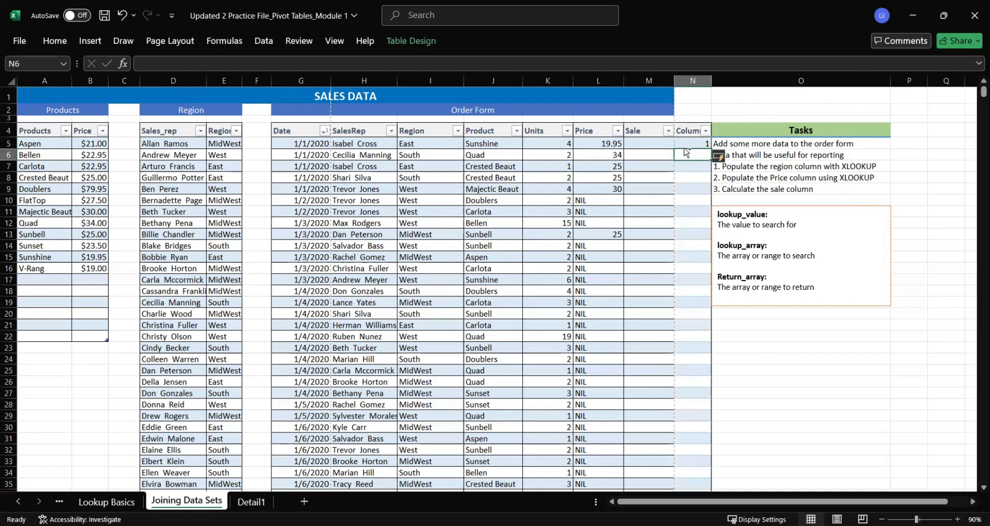
left_click(765, 336)
key("ctrl+z")
Enter 1 in P4 and fill the series down to P18 with the numbers 1 to 15
left_click(907, 130)
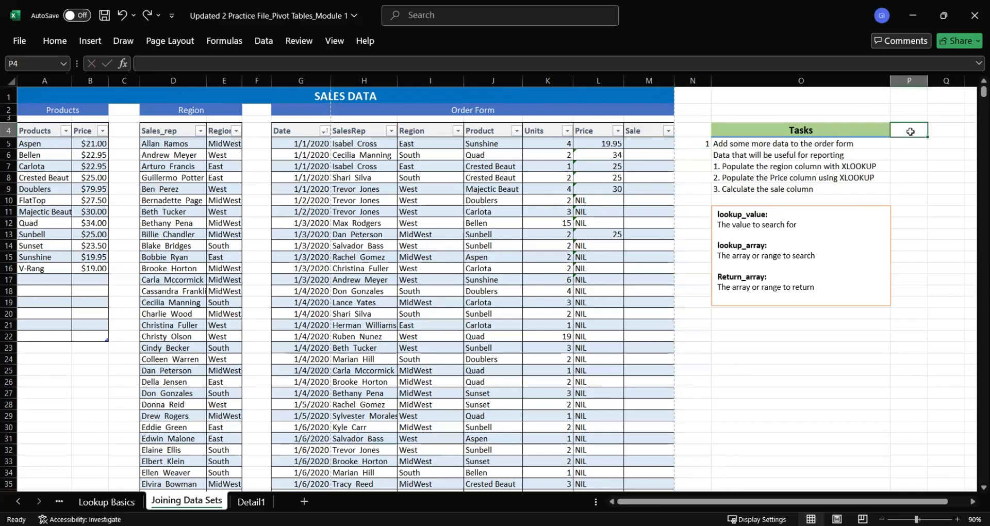
type("1")
left_click(910, 131)
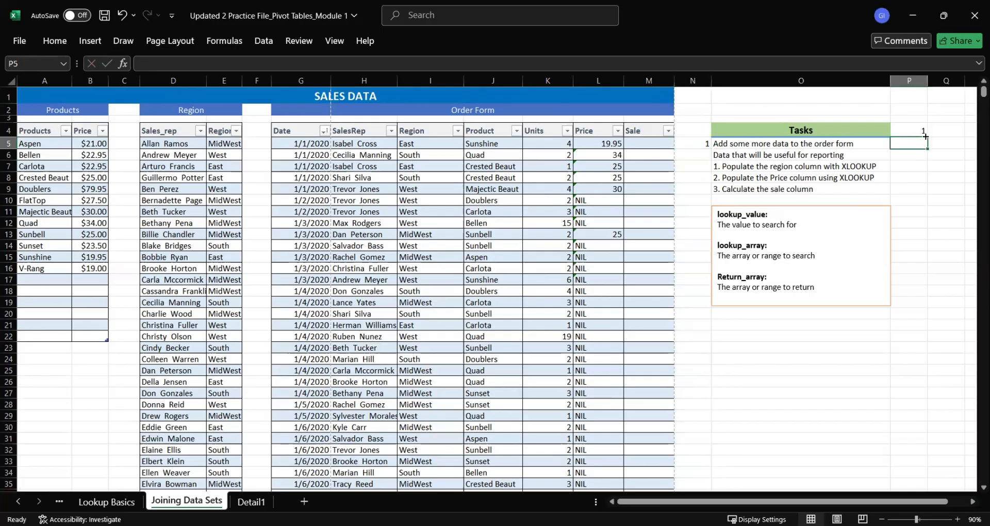
left_click_drag(926, 136, 926, 292)
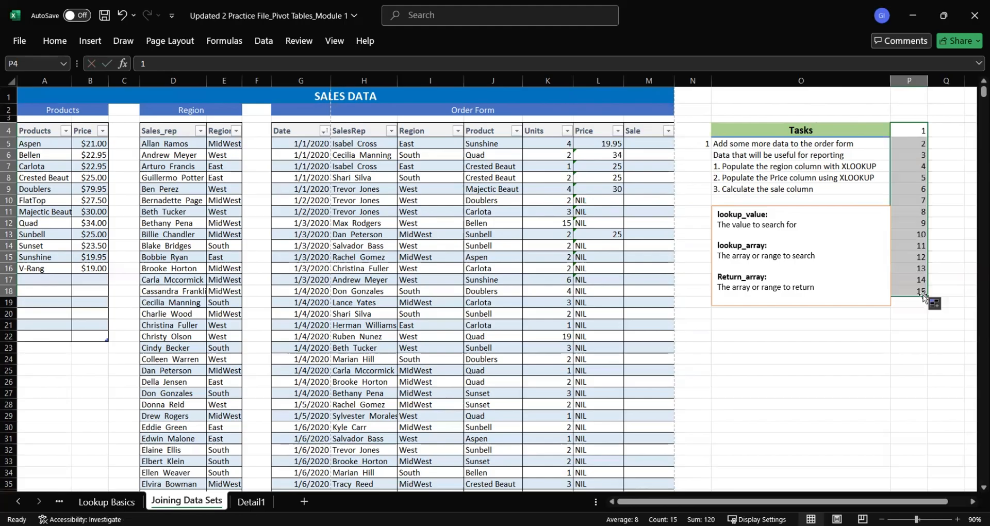
Make the lookup array in L5's Price formula absolute as $A$5:$A$16
left_click(605, 145)
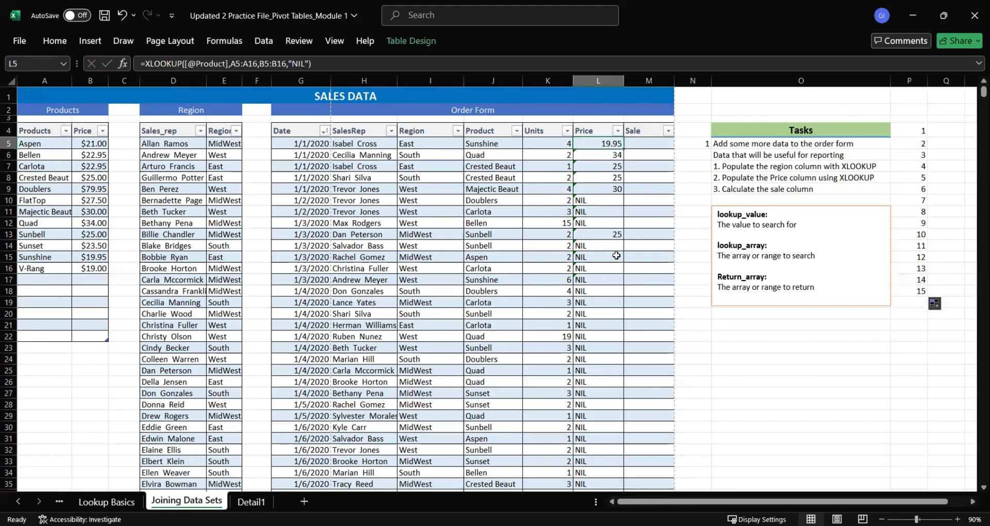
left_click(613, 256, "shift")
left_click(606, 143)
left_click(231, 64)
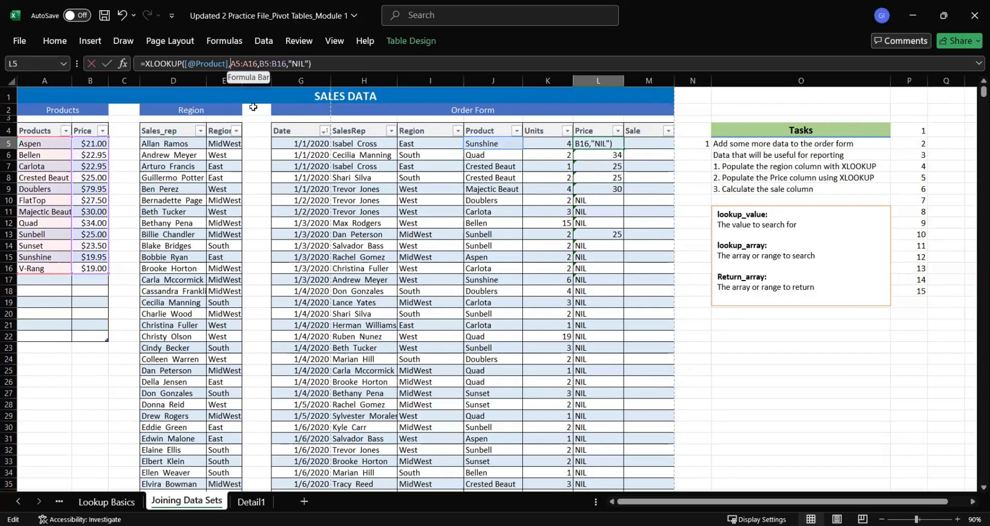
type("$A")
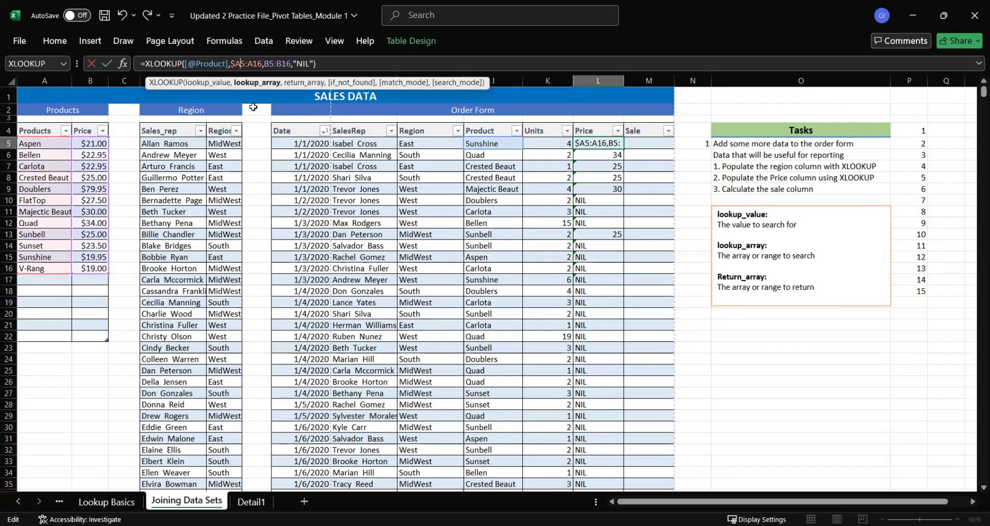
type("$")
key("Right")
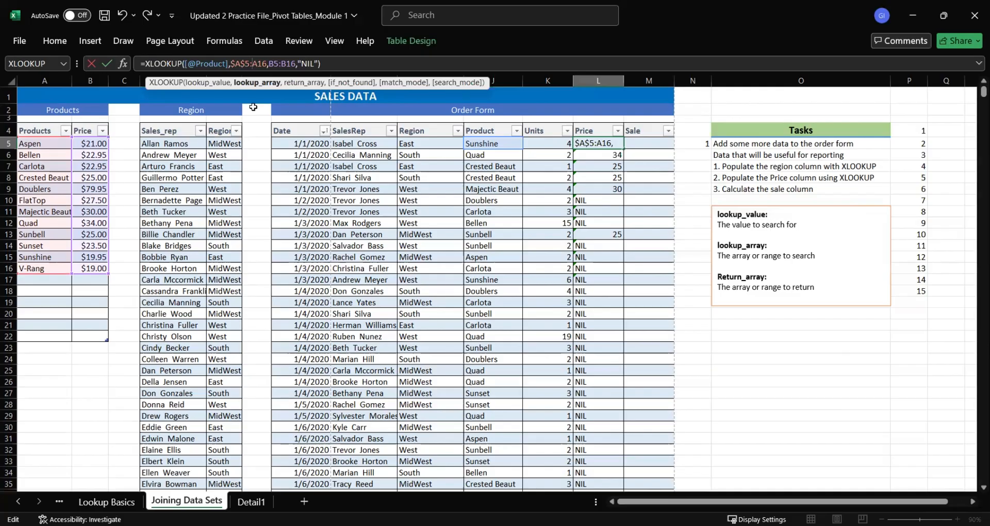
type("$A$")
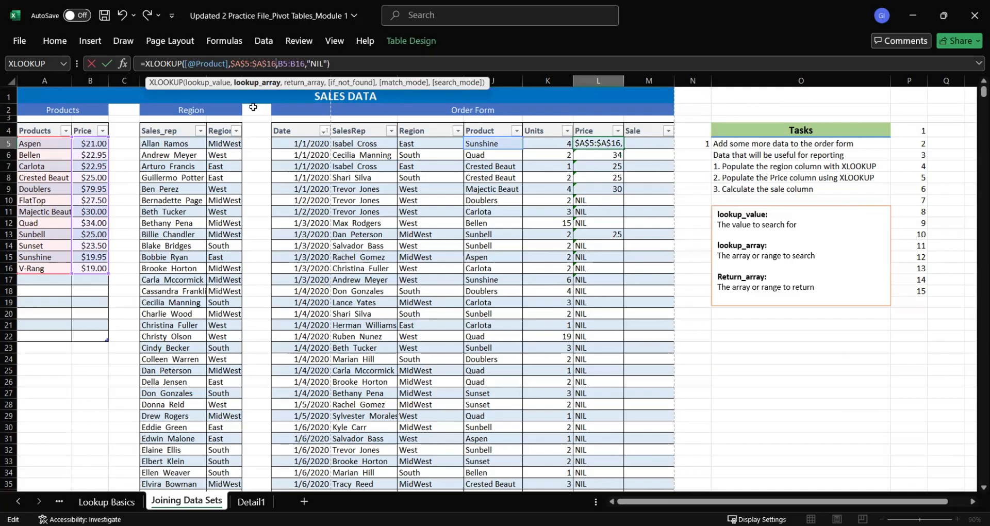
Make the return array in L5's formula absolute as $B$5:$B$16 and apply the formula to the Price column
key("Right")
type("$")
key("Right")
type("$")
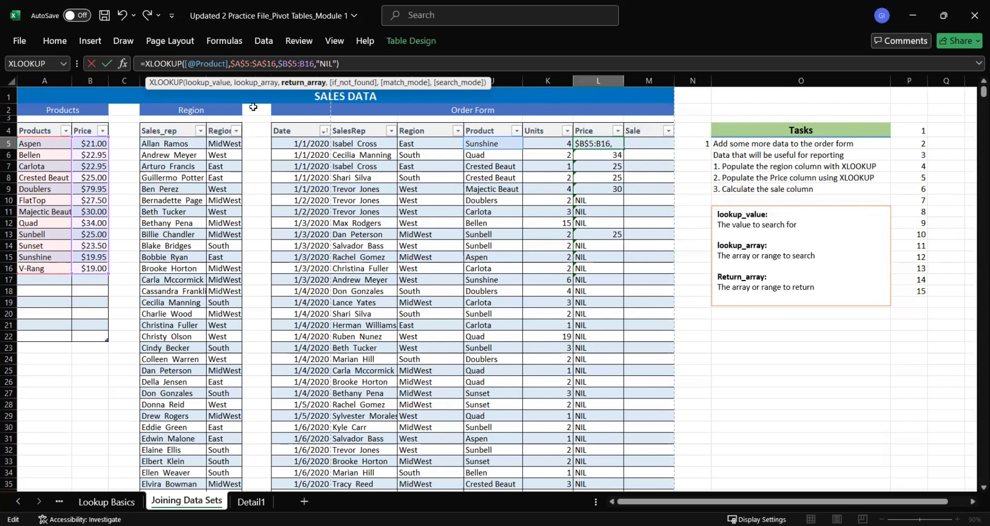
key("Right")
key("Right")
type("$A$")
key("ctrl+Return")
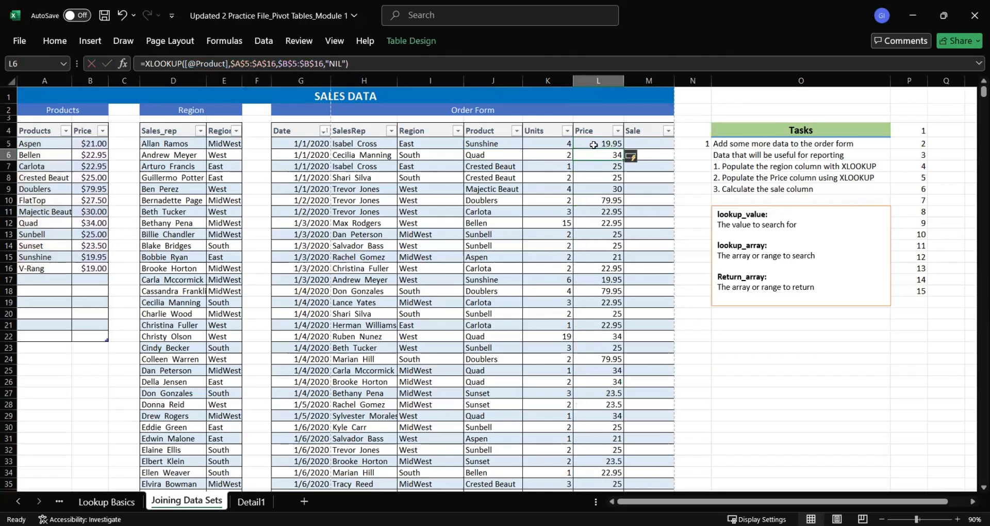
Examine the array ranges in the Price formulas from L6 down to L13 and the product in J13
key("Down")
key("Down")
key("Down")
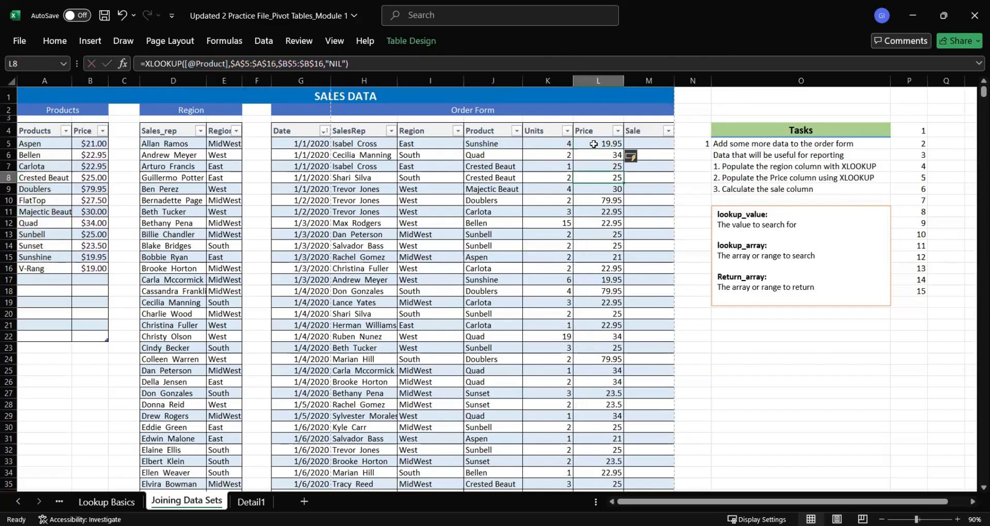
key("Down")
key("Down")
key("Down")
key("Down")
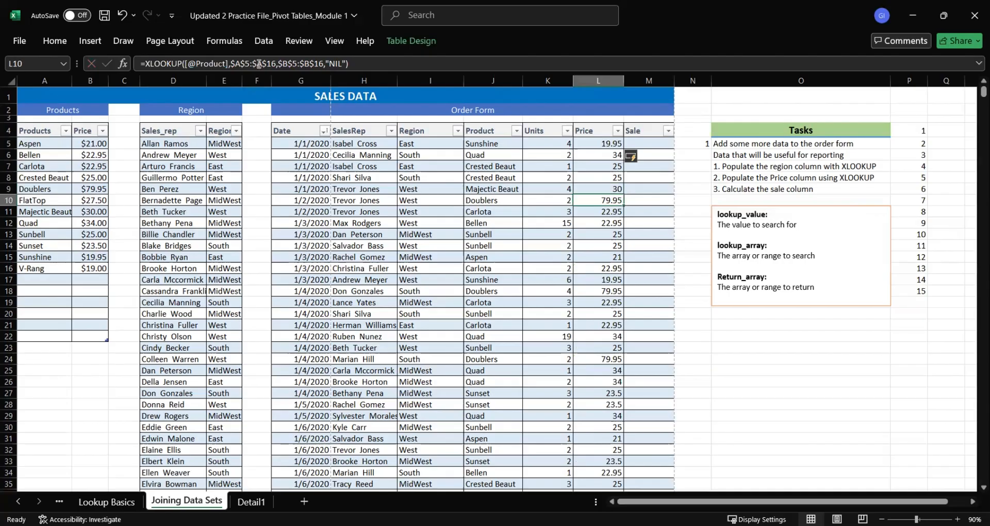
key("Down")
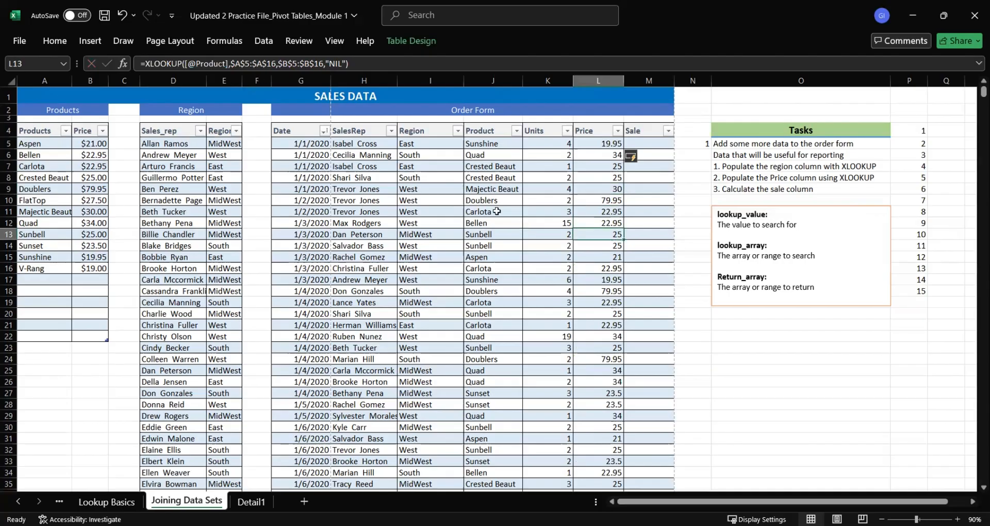
left_click(485, 232)
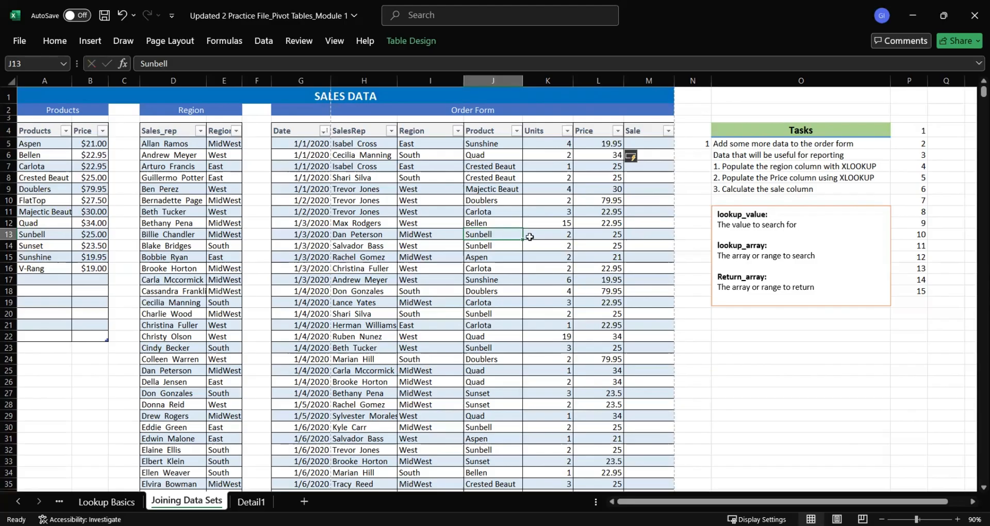
Format the Order Form's Price column as Currency
left_click(609, 76)
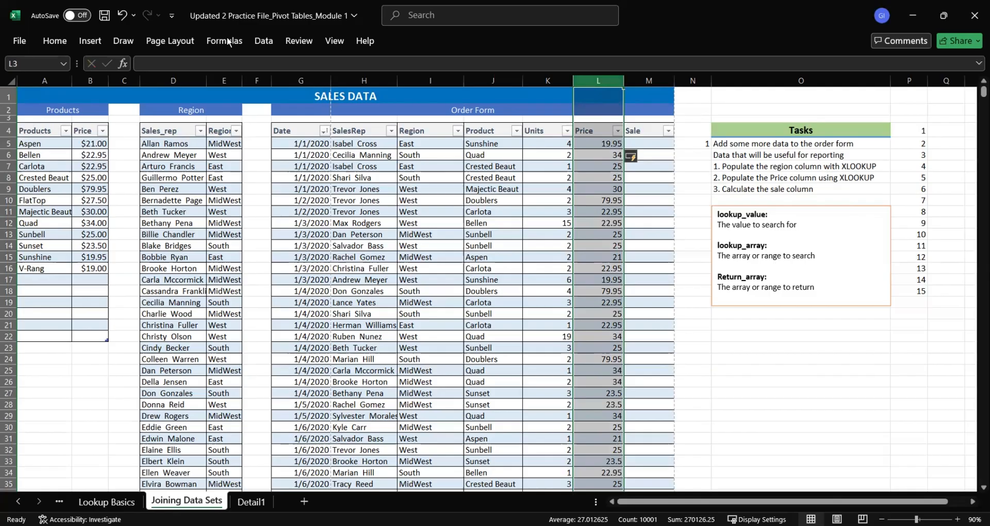
left_click(55, 41)
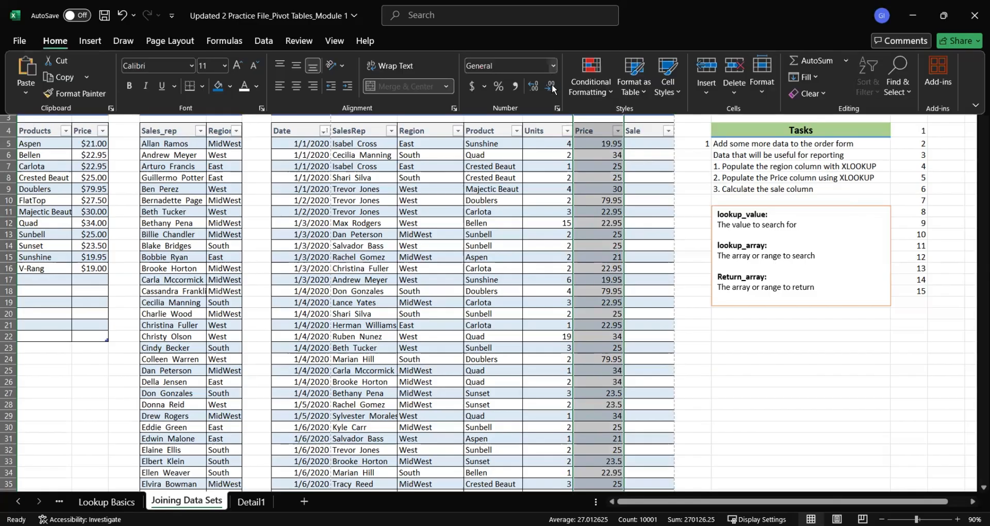
left_click(552, 65)
left_click(543, 141)
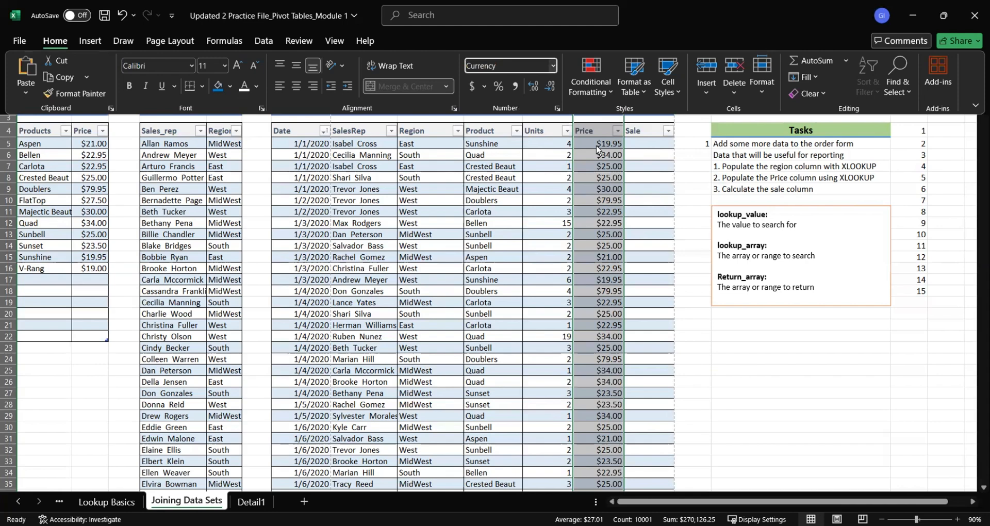
left_click(597, 143)
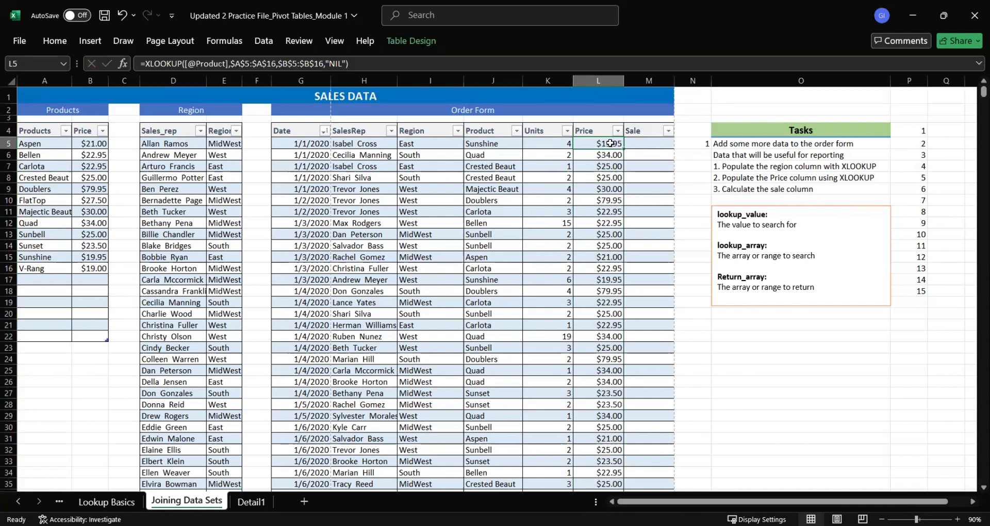
Highlight the Sunbell entries in yellow, J14:L14 in the Order Form and A13:B13 in the Products table
left_click(504, 245)
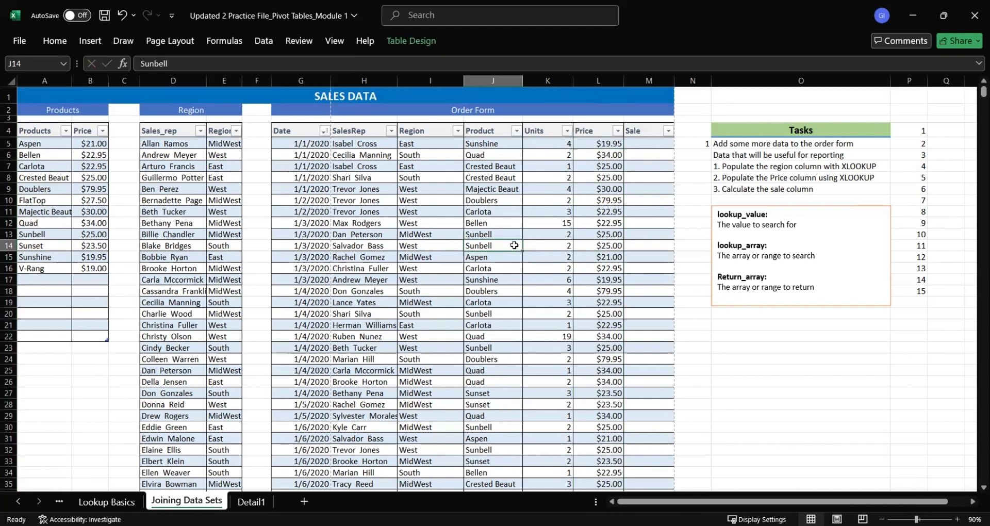
left_click(615, 243)
left_click_drag(494, 247, 596, 247)
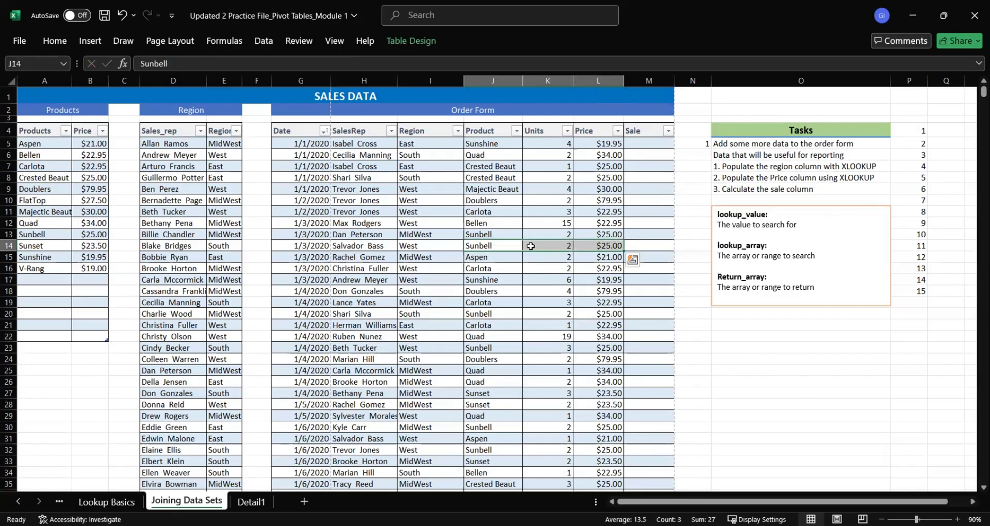
left_click(604, 77)
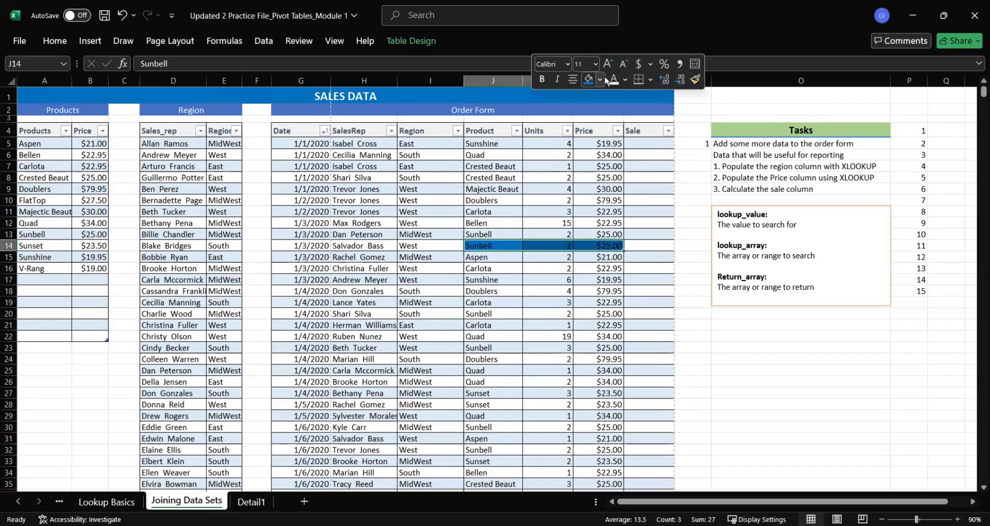
left_click(556, 266)
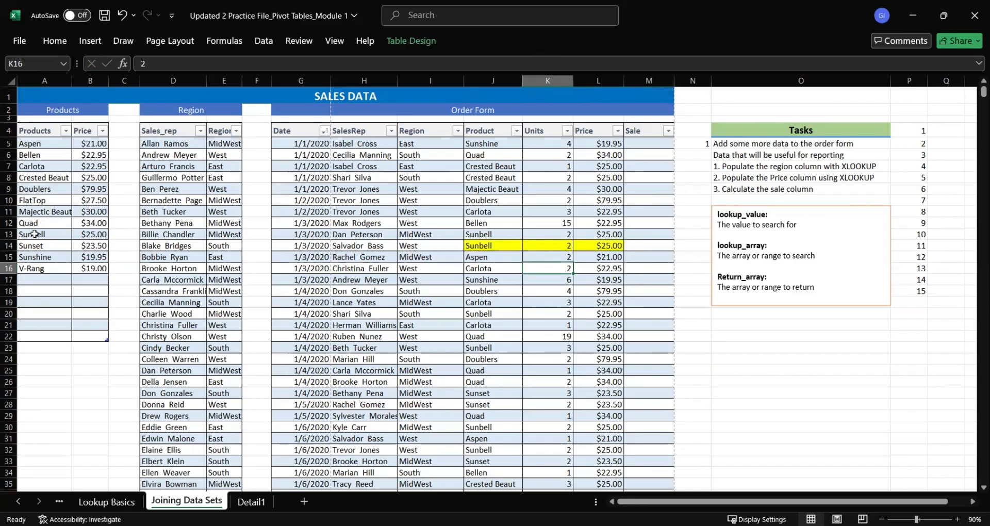
left_click_drag(34, 233, 91, 234)
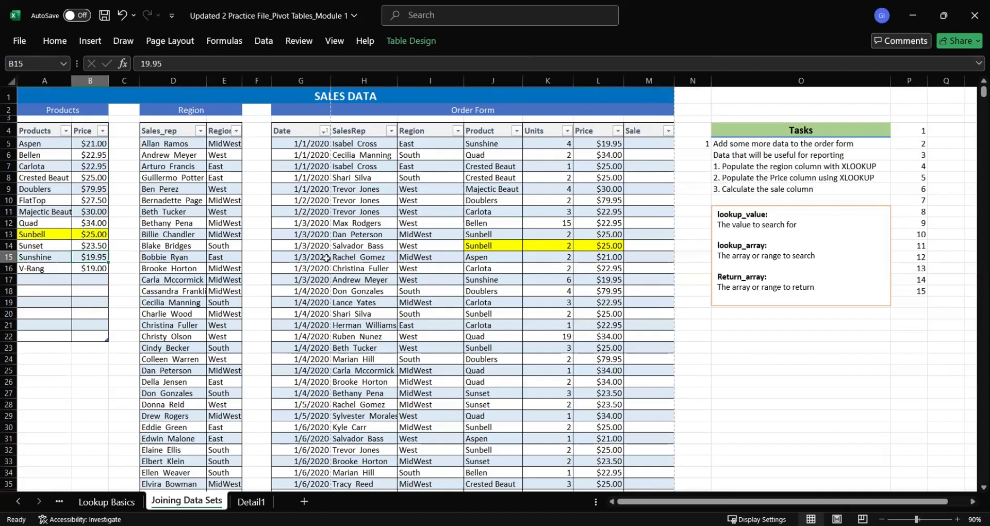
Compare the Quad price in row 10003 of the Order Form with Quad's price in the Products table
left_click(578, 291)
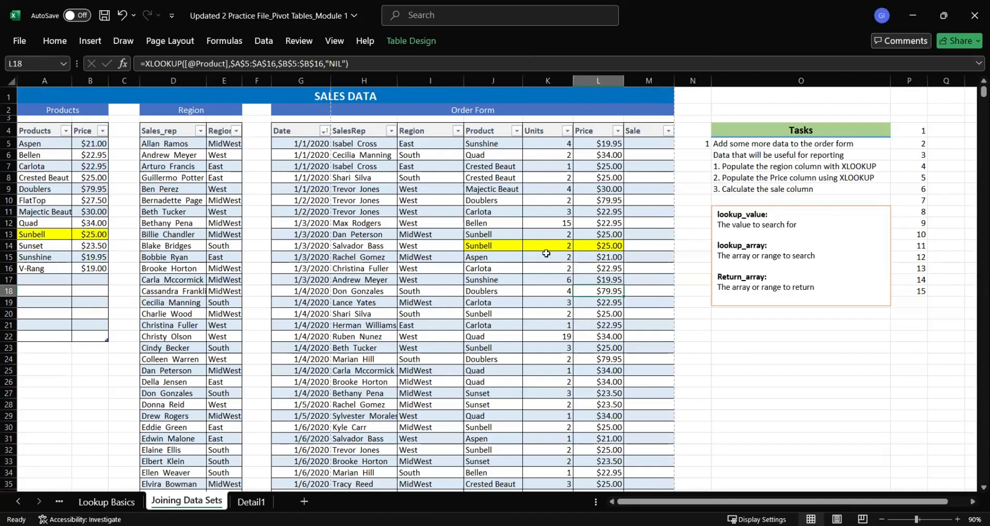
key("shift+Right")
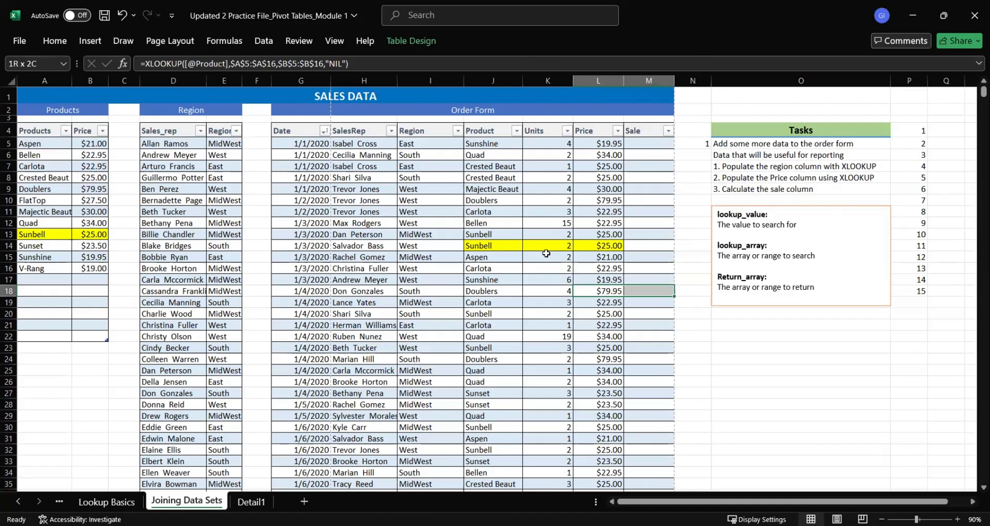
key("ctrl+End")
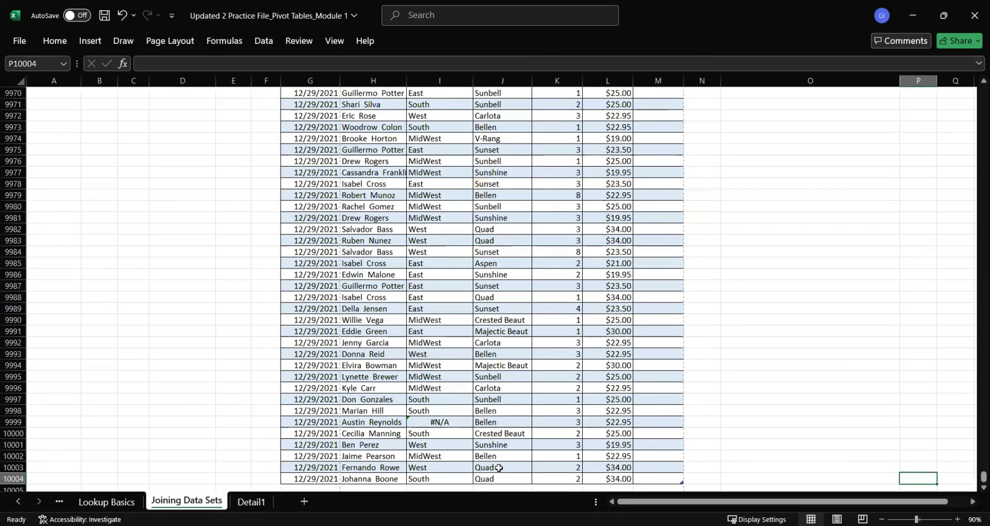
left_click_drag(503, 468, 601, 468)
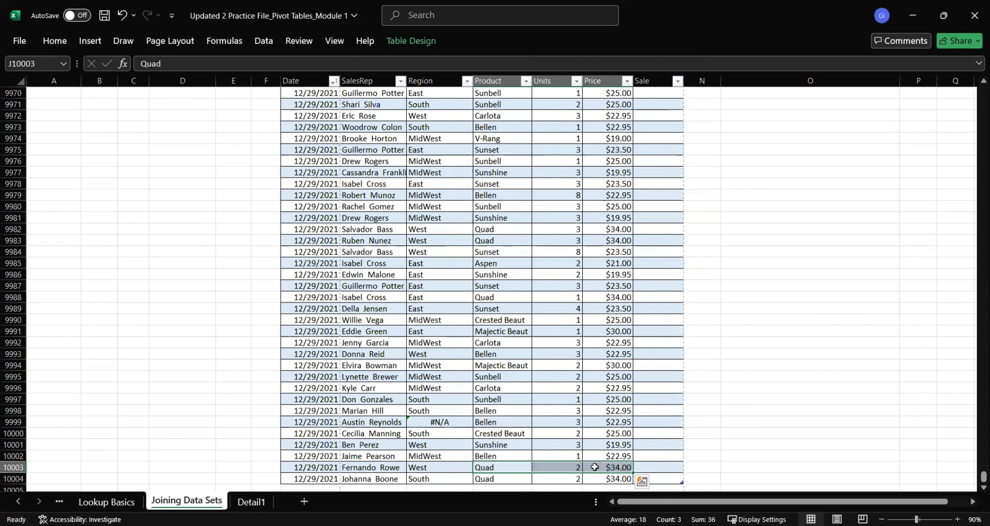
key("ctrl+shift+Left")
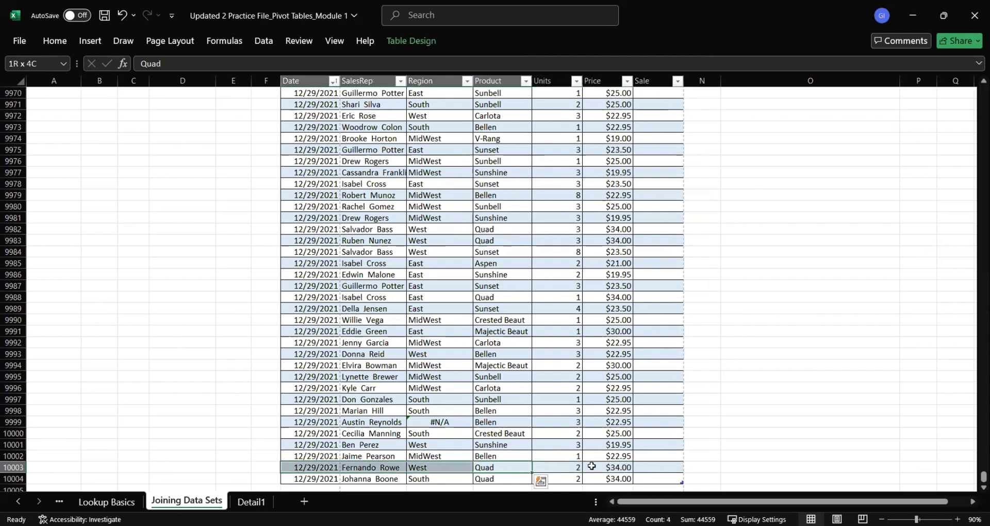
key("ctrl+Home")
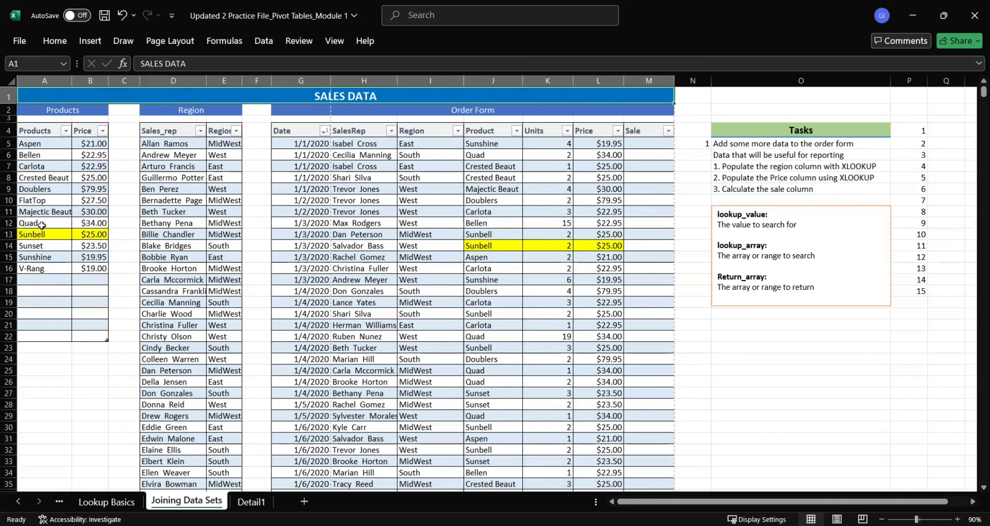
left_click_drag(42, 225, 87, 226)
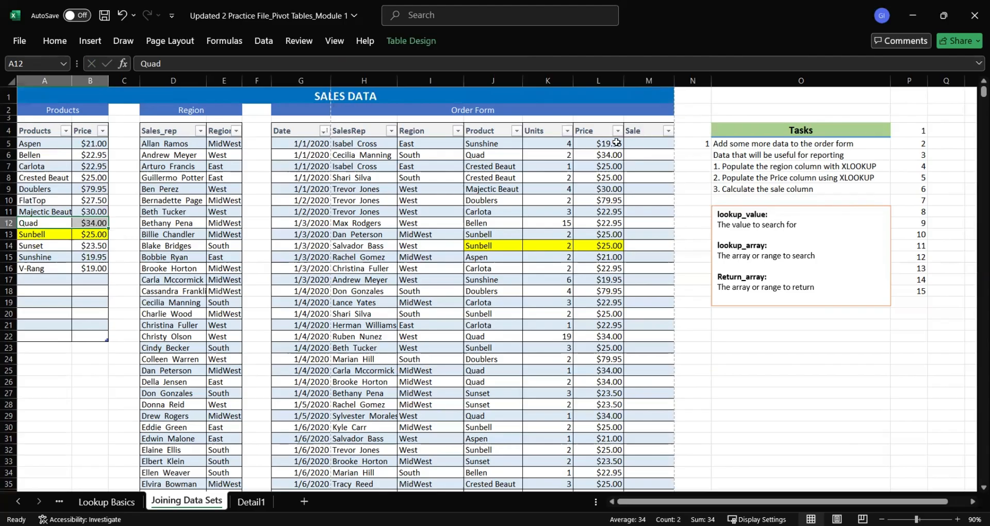
Review the Price formula in L5 and compare the Order Form's Product entries with the Products table
left_click(589, 141)
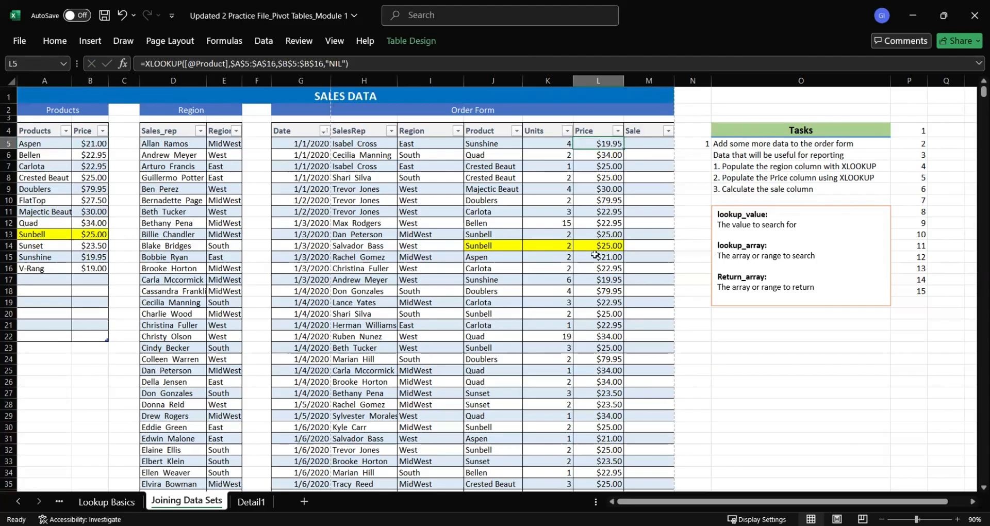
scroll(497, 173, "down", 20)
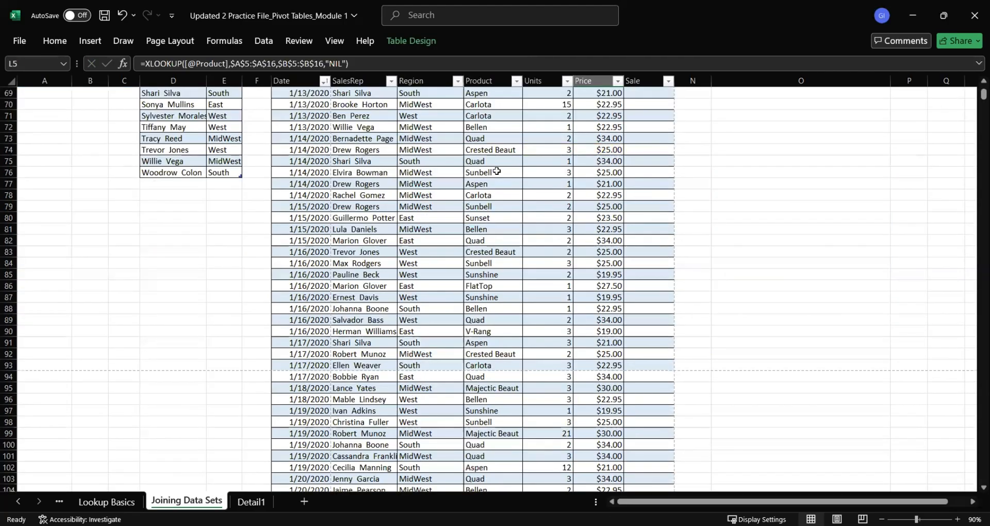
scroll(494, 160, "up", 20)
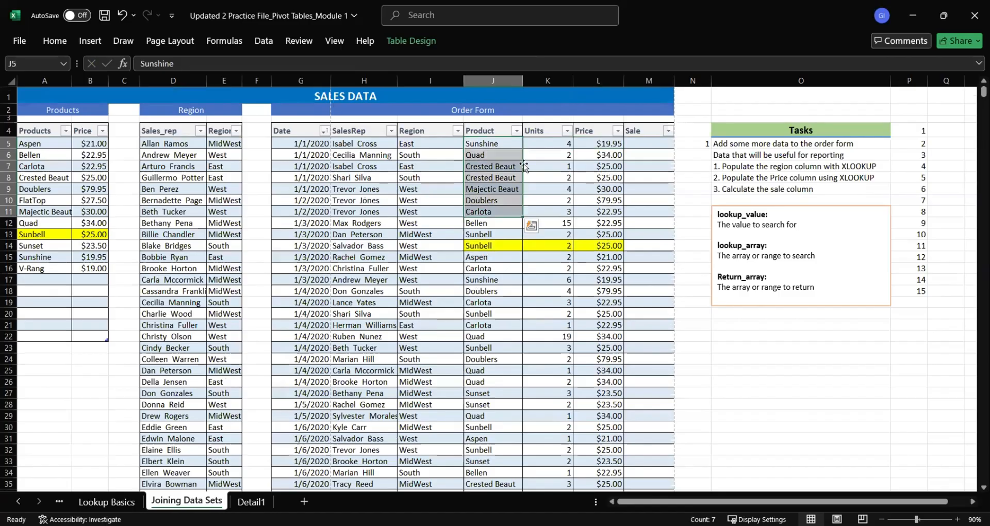
left_click_drag(502, 168, 497, 282)
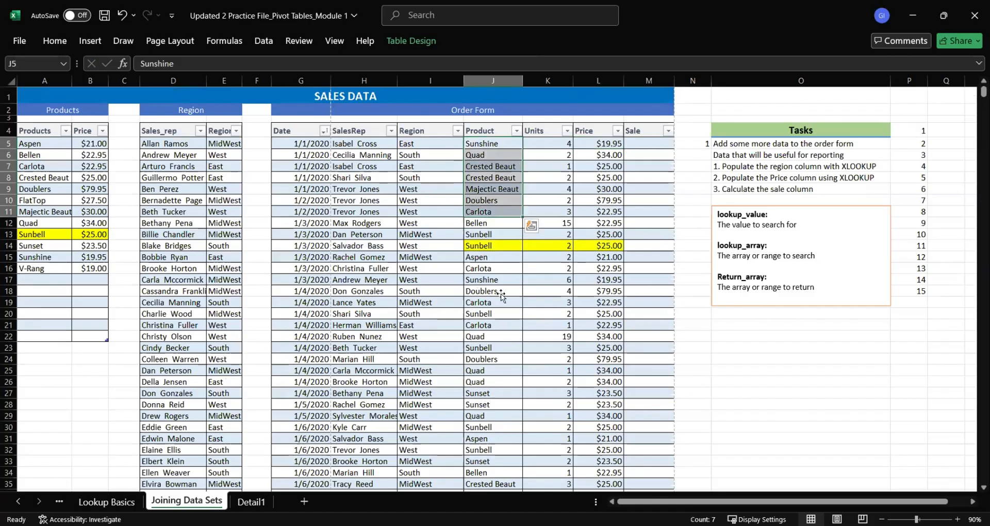
left_click(63, 153)
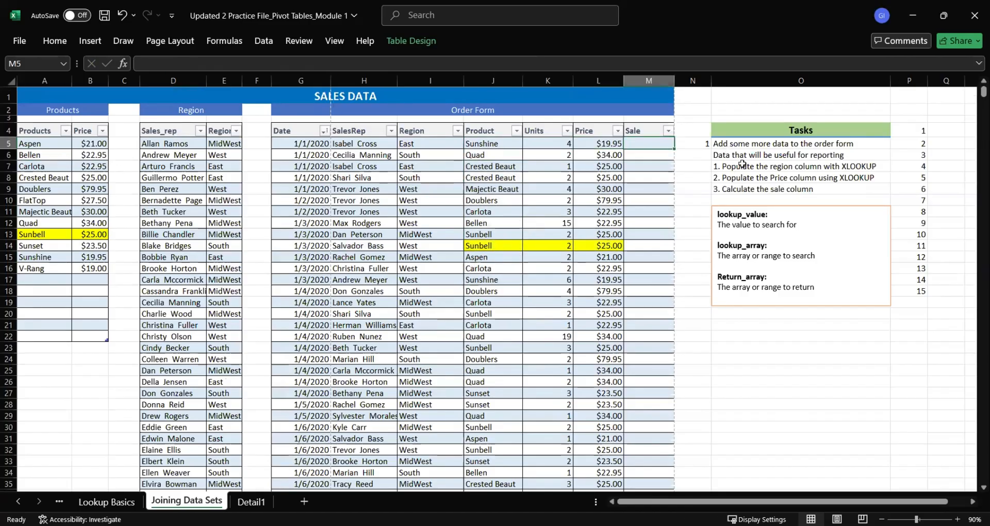
Review the numbered tasks in column O and select M5, the first cell of the Sale column
left_click(839, 168)
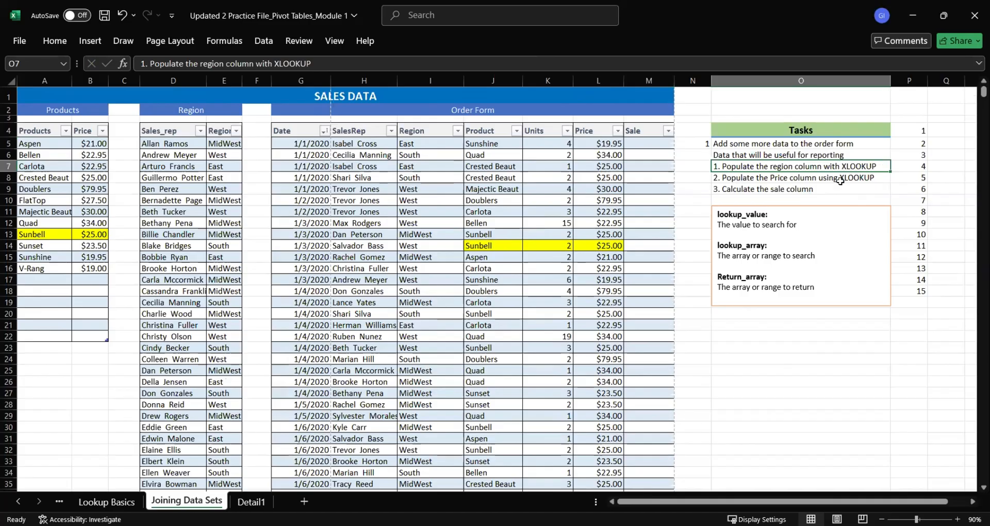
left_click(784, 190)
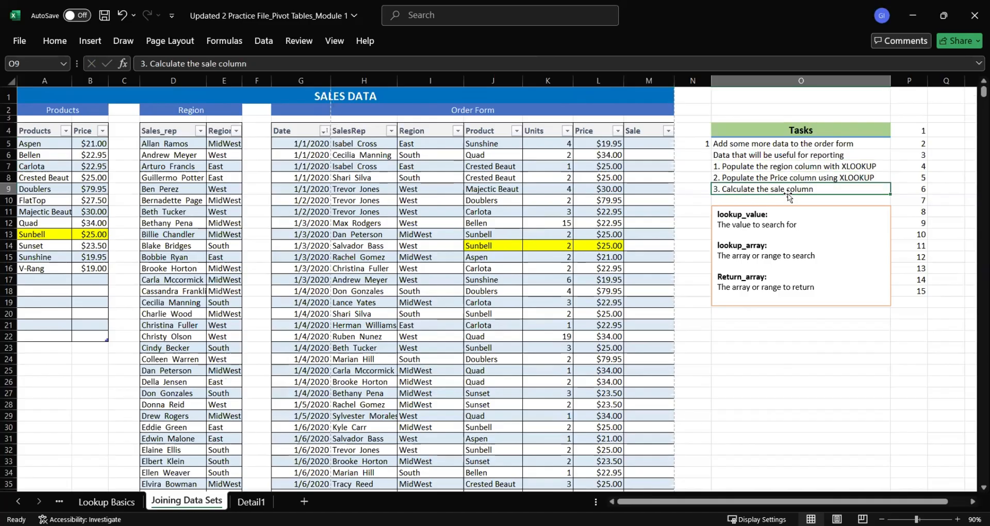
left_click(648, 144)
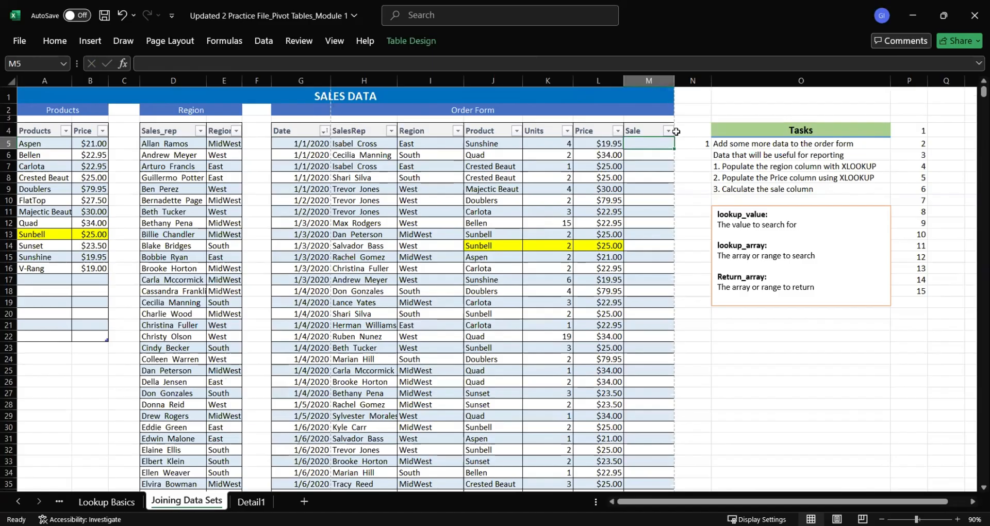
type("=")
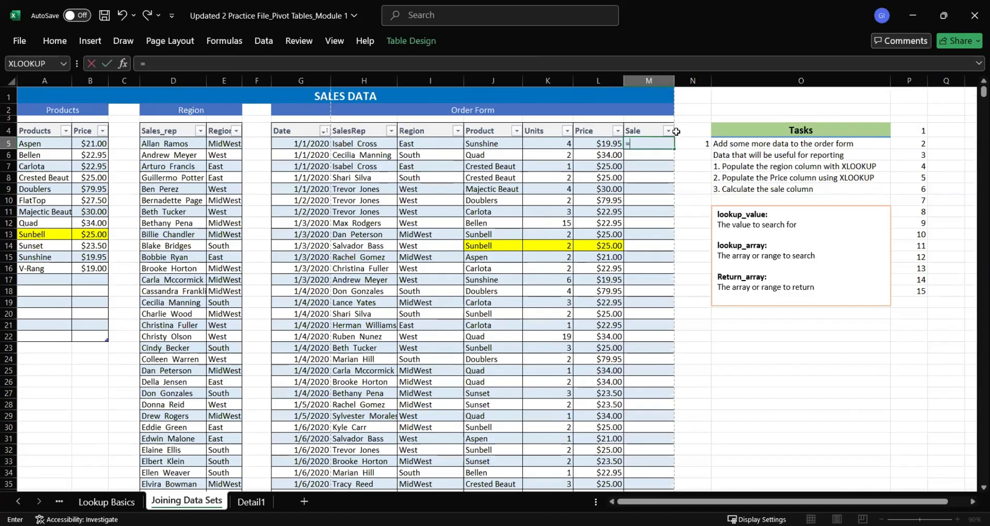
left_click(560, 144)
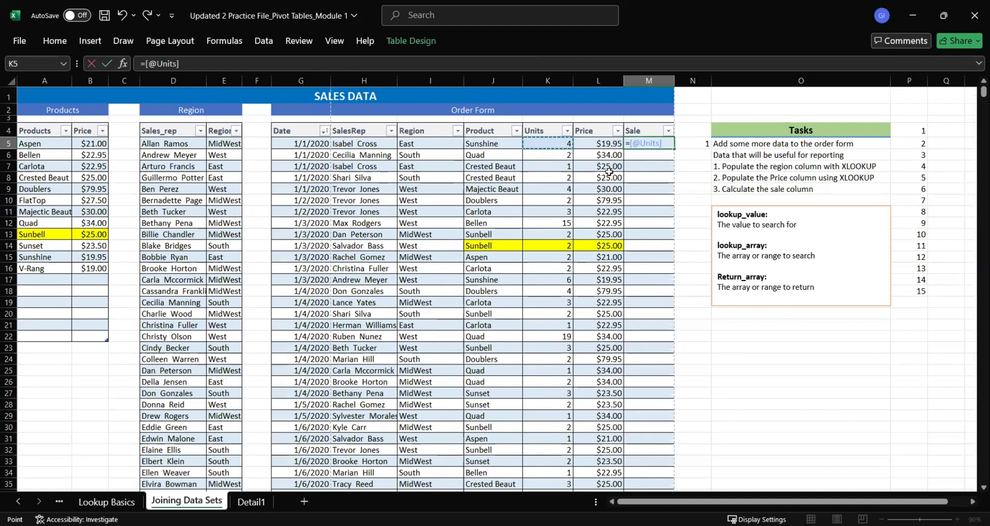
type("*")
left_click(608, 144)
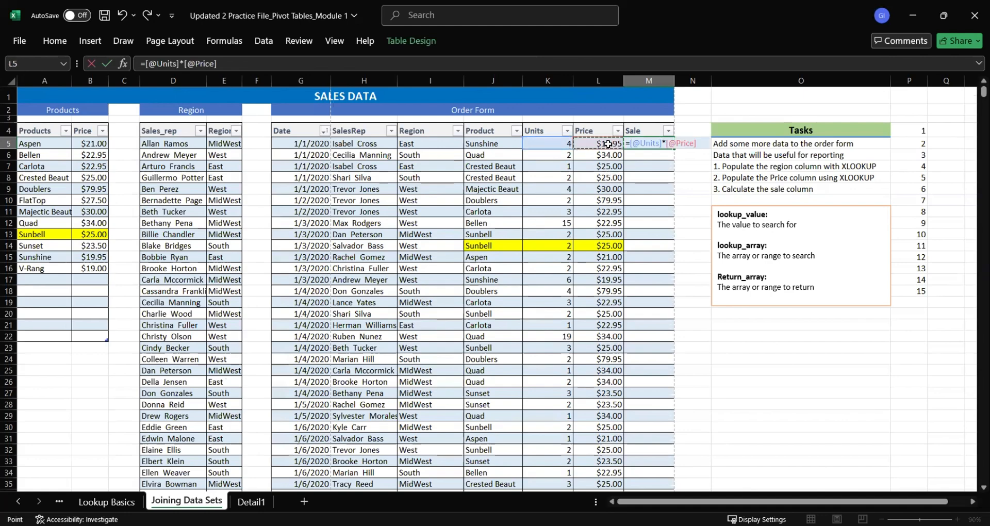
key("Return")
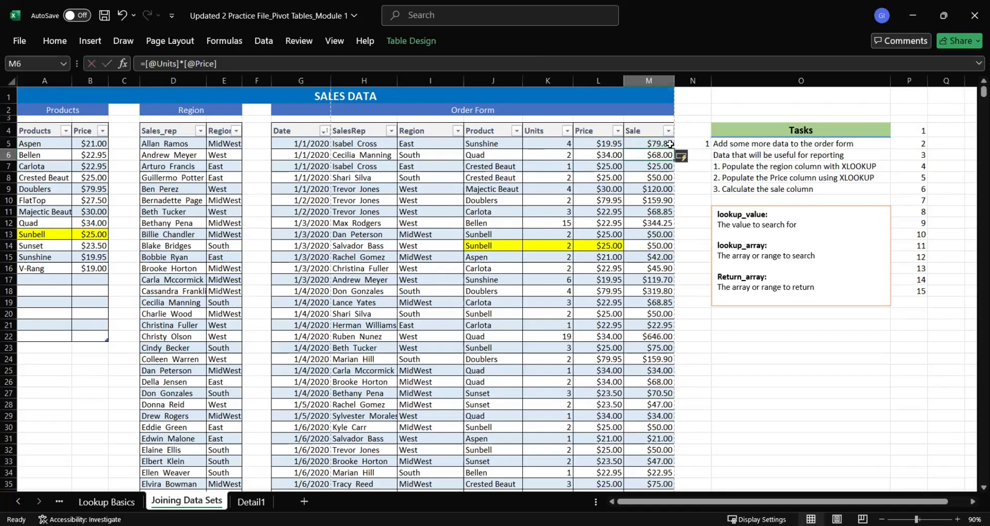
left_click_drag(648, 145, 657, 209)
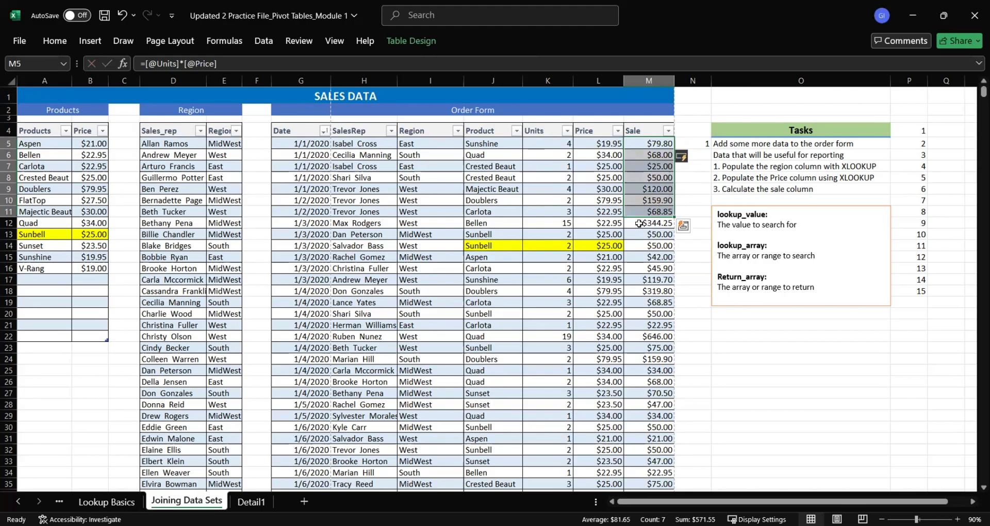
left_click(639, 224)
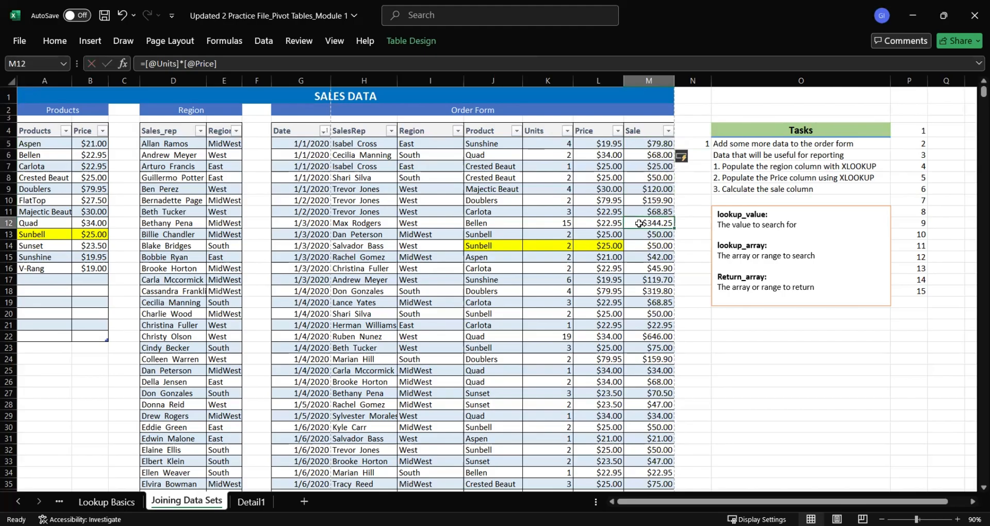
left_click(607, 222)
left_click(632, 220)
Cross-check the row 13 sale by entering =L13*K13 in O21 and comparing it with K13:M13
left_click(736, 325)
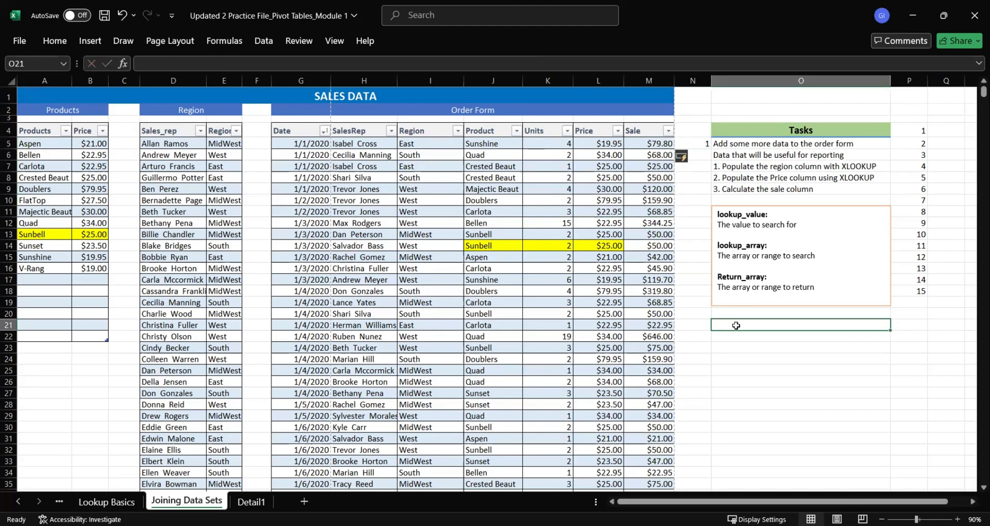
type("=")
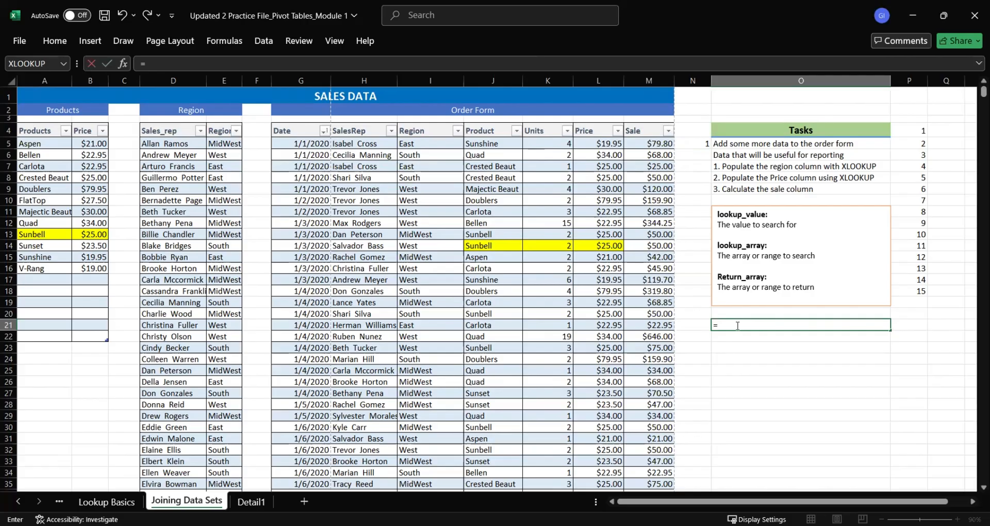
left_click(609, 235)
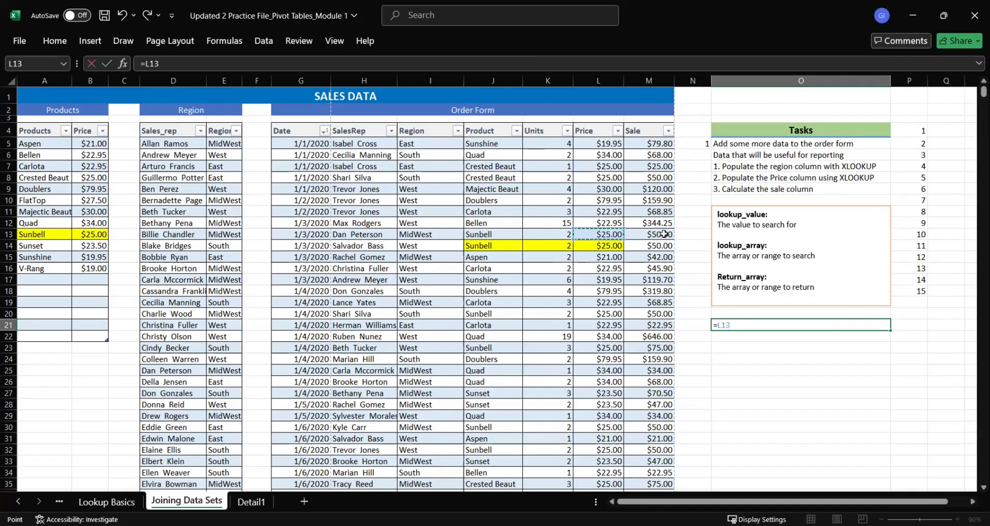
type("*5")
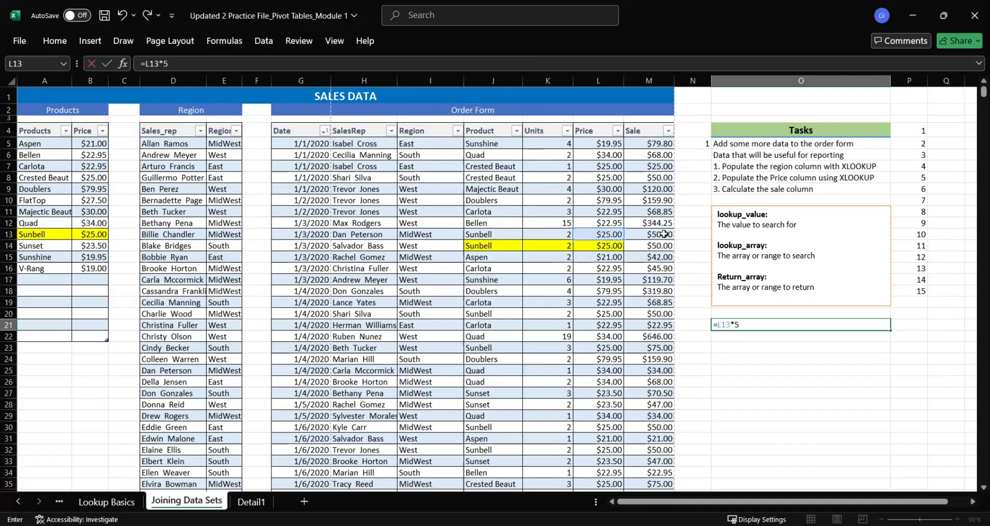
key("BackSpace")
type("K13")
key("Return")
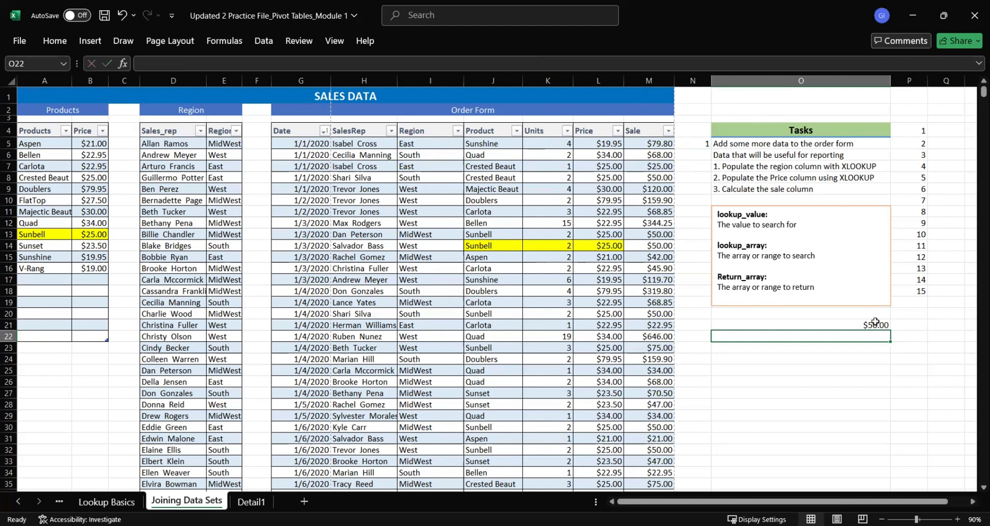
left_click_drag(564, 235, 649, 234)
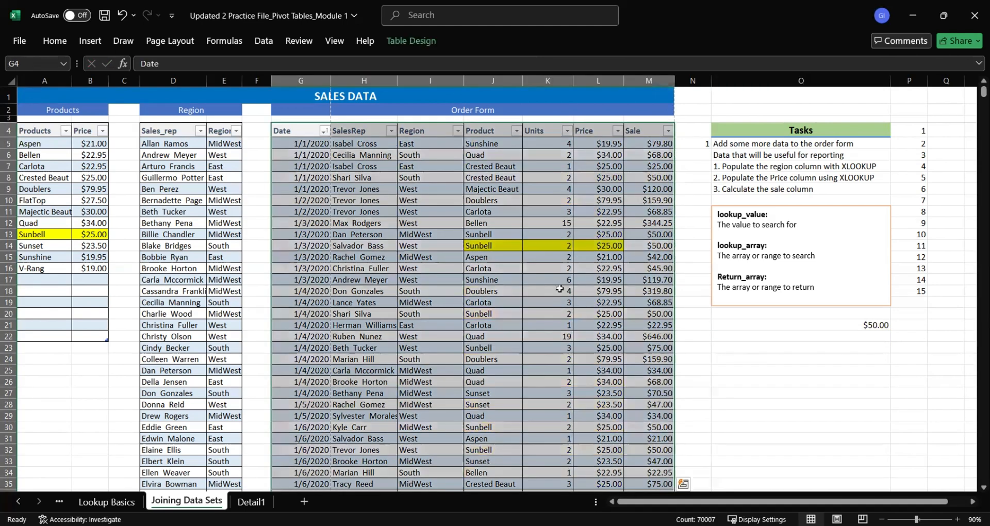
Remove the yellow fill from the Sunbell entries, J14:L14 in the Order Form and A13:B13 in the Products table
left_click(601, 305)
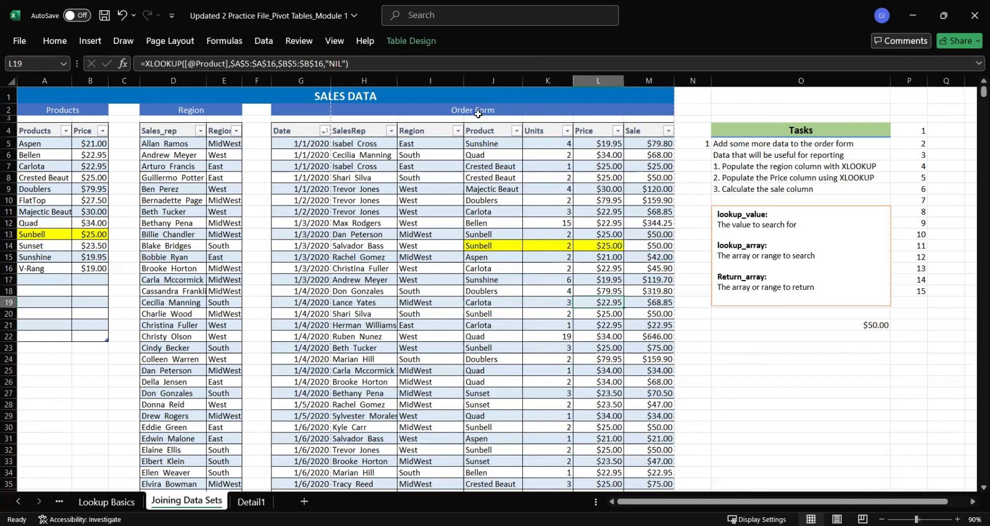
left_click(478, 113)
left_click(490, 214)
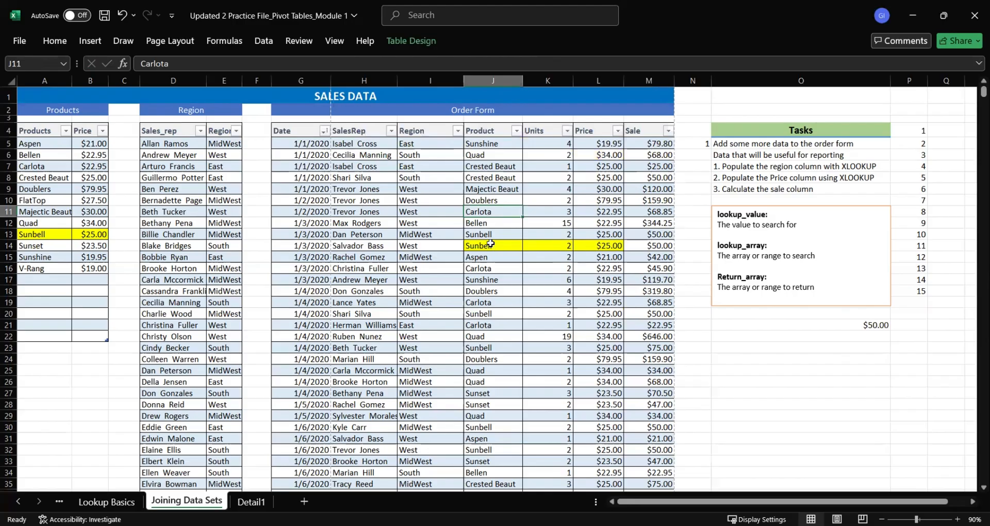
left_click_drag(490, 245, 595, 242)
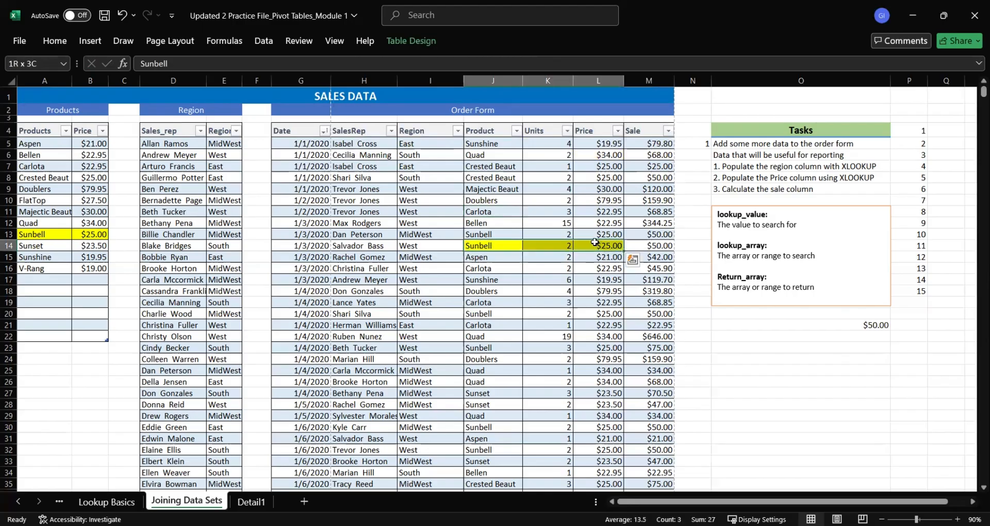
right_click(595, 242)
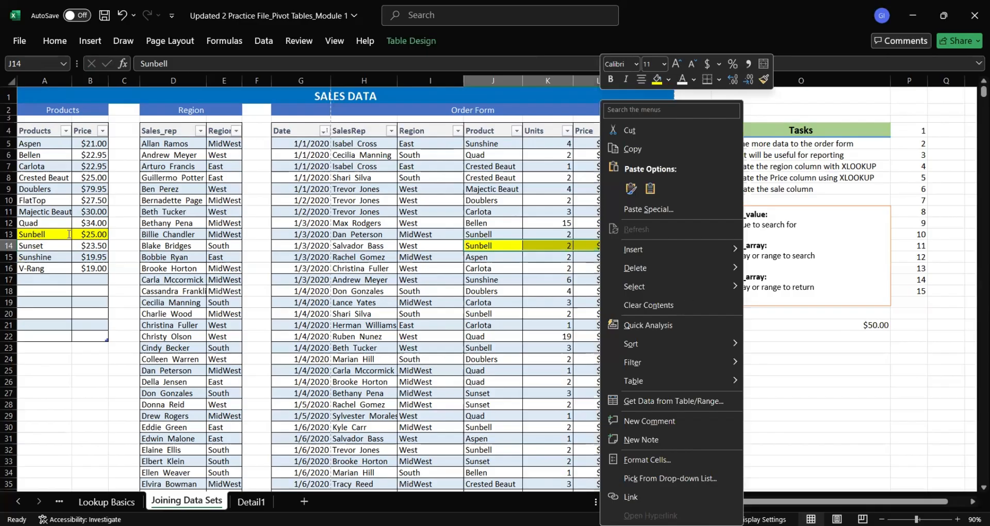
left_click(35, 233)
left_click_drag(35, 233, 88, 239)
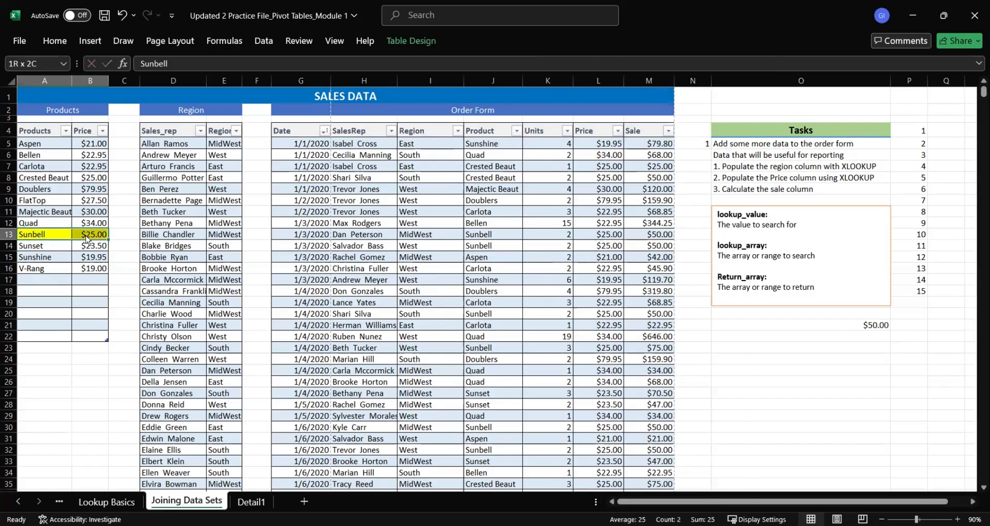
right_click(88, 239)
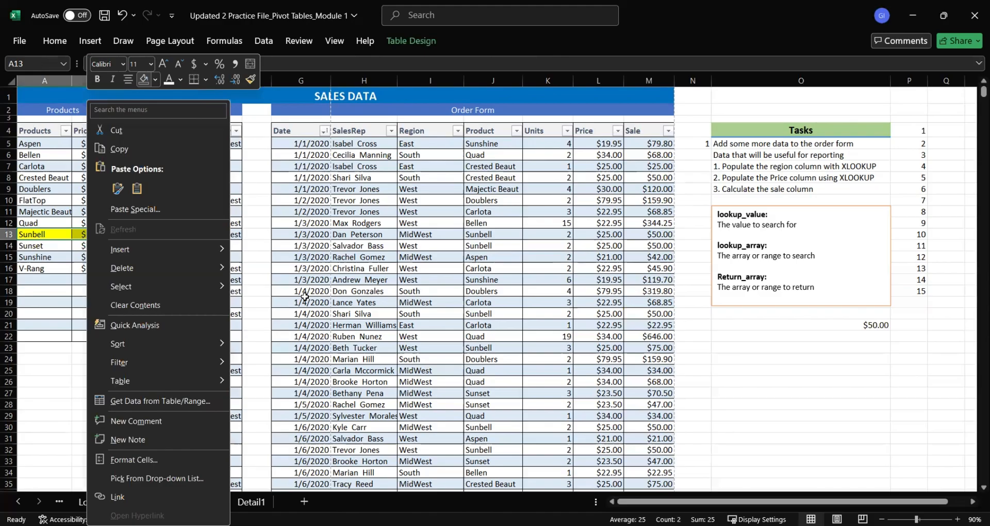
left_click(455, 290)
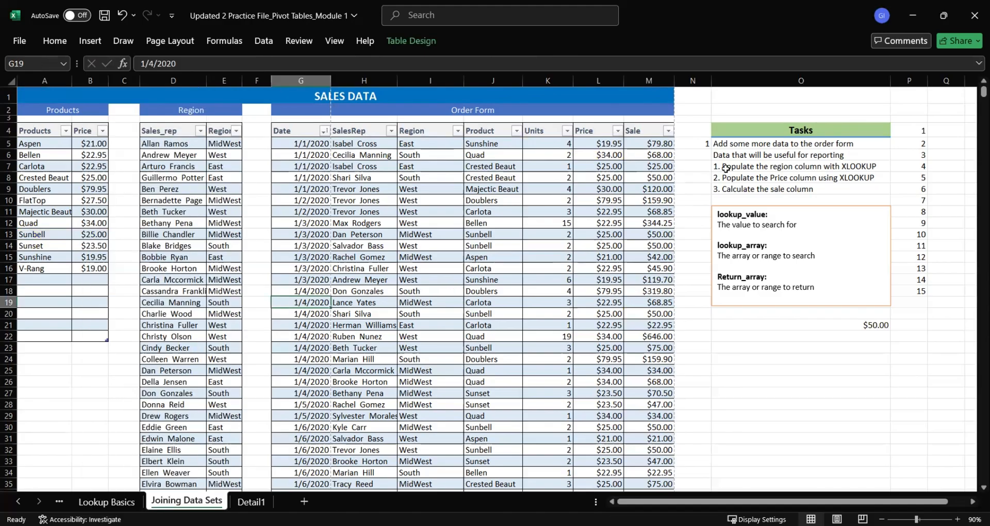
Select the three numbered tasks in O7:O9 to review them
left_click(744, 167)
left_click(748, 188, "shift")
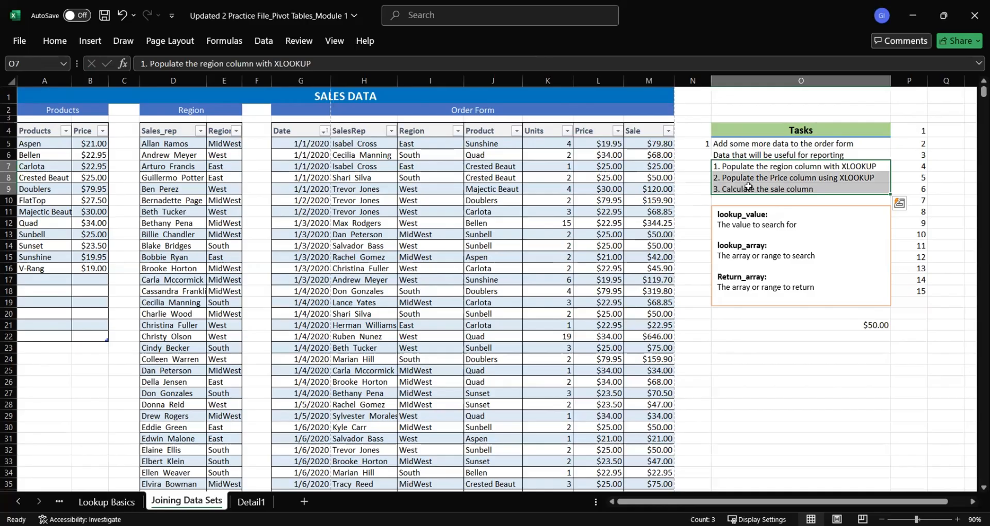